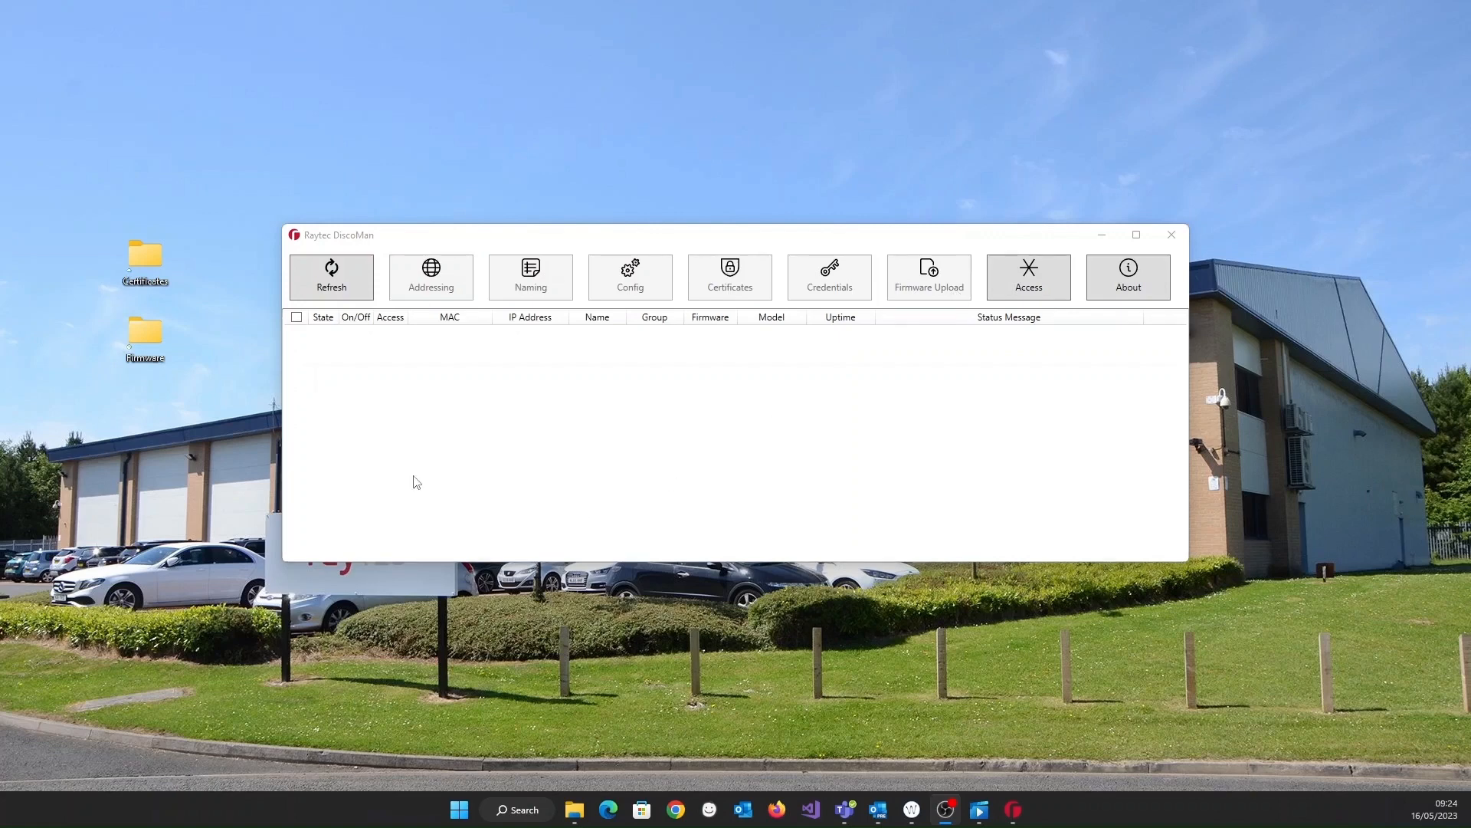
# - Refresh the lamp list to discover the networked lamps and select HYB2 and HYB1
pyautogui.click(342, 270)
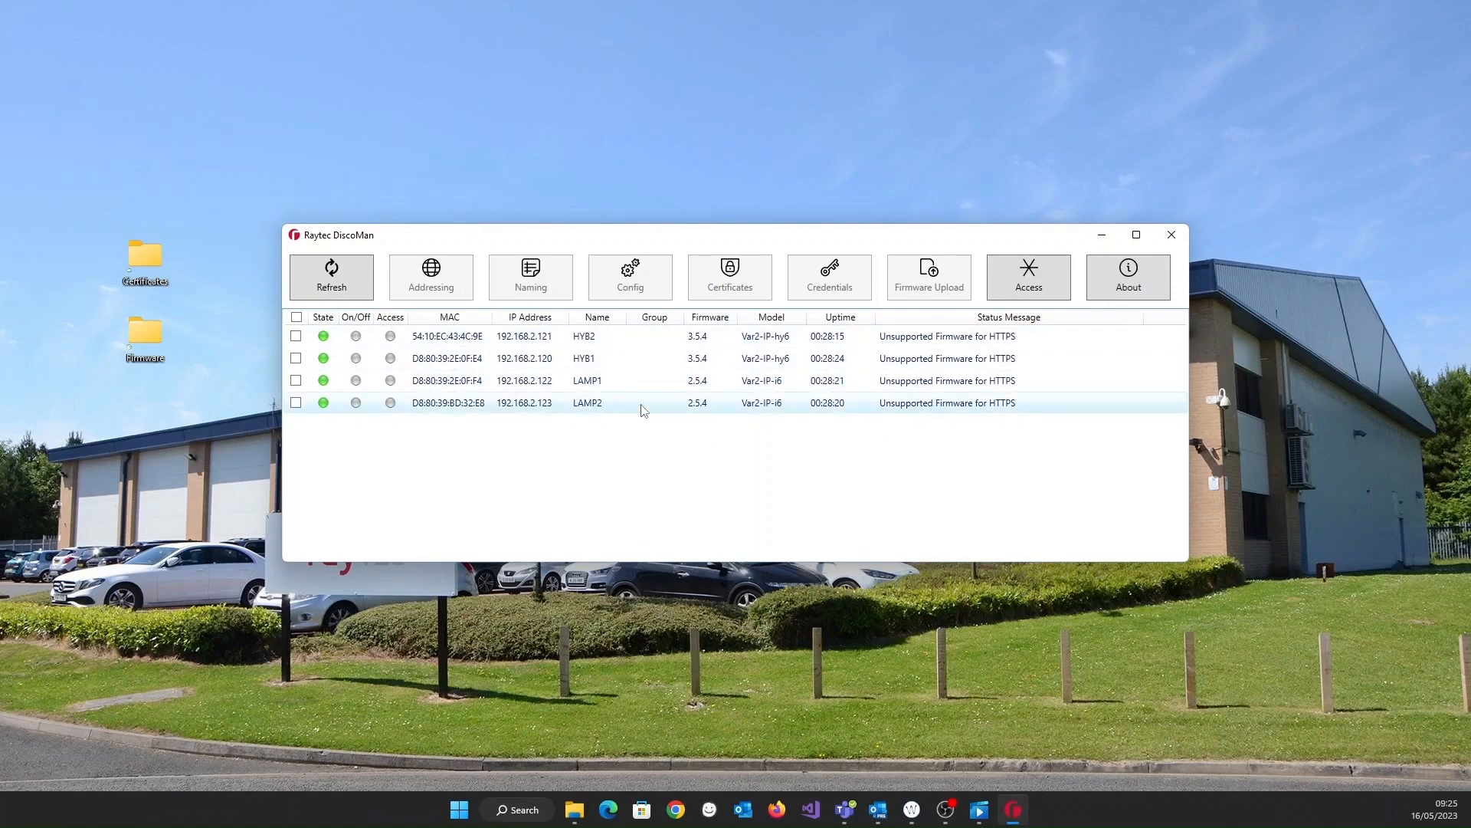
pyautogui.click(611, 341)
pyautogui.click(602, 358)
# - Try to upload the firmware file Hybrid_IPPoE_v3_7_1.hex to the two selected hybrid lamps
pyautogui.click(928, 278)
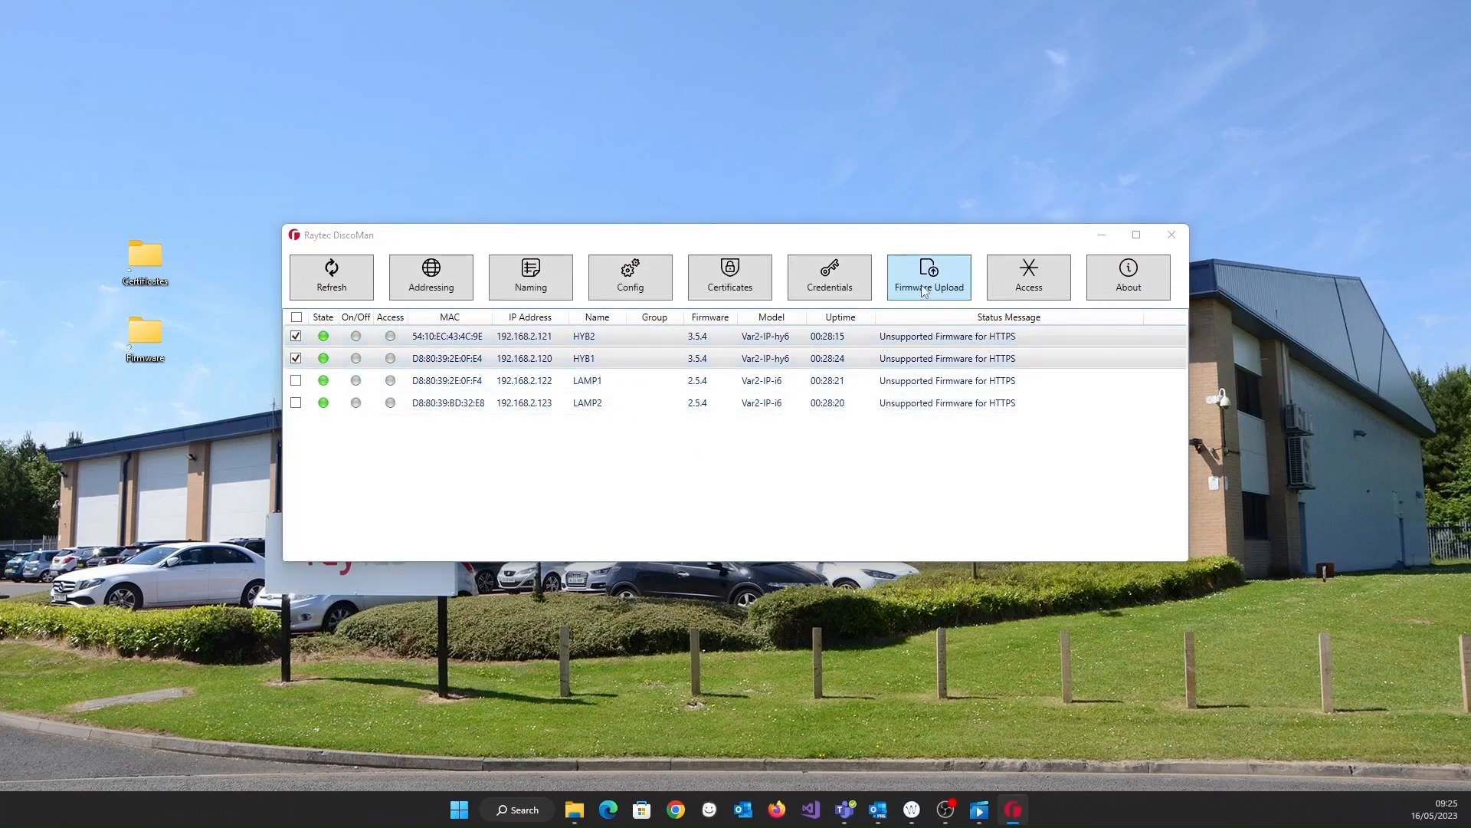
pyautogui.click(778, 216)
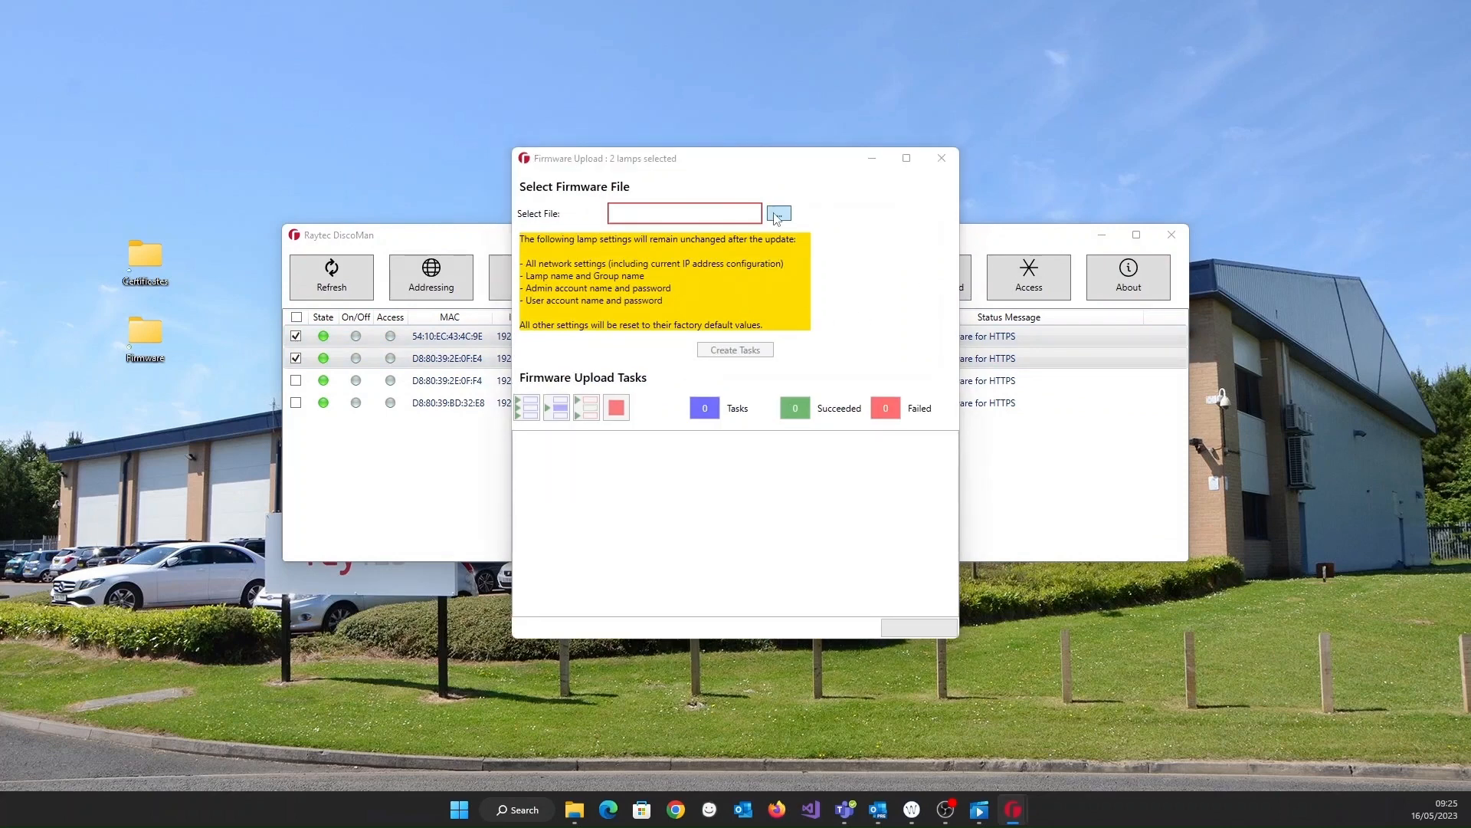
pyautogui.click(1088, 649)
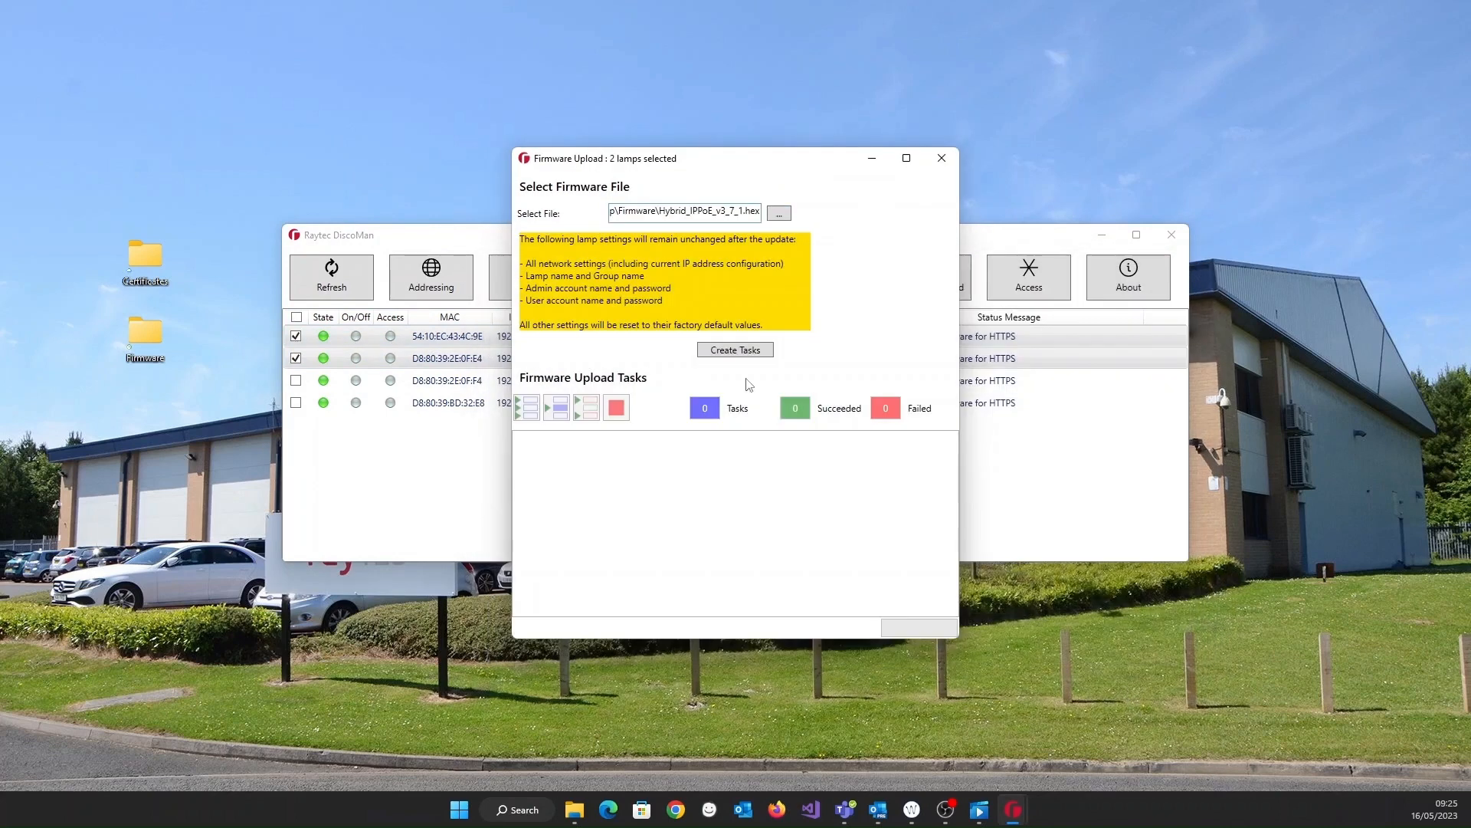
pyautogui.click(737, 354)
pyautogui.click(535, 412)
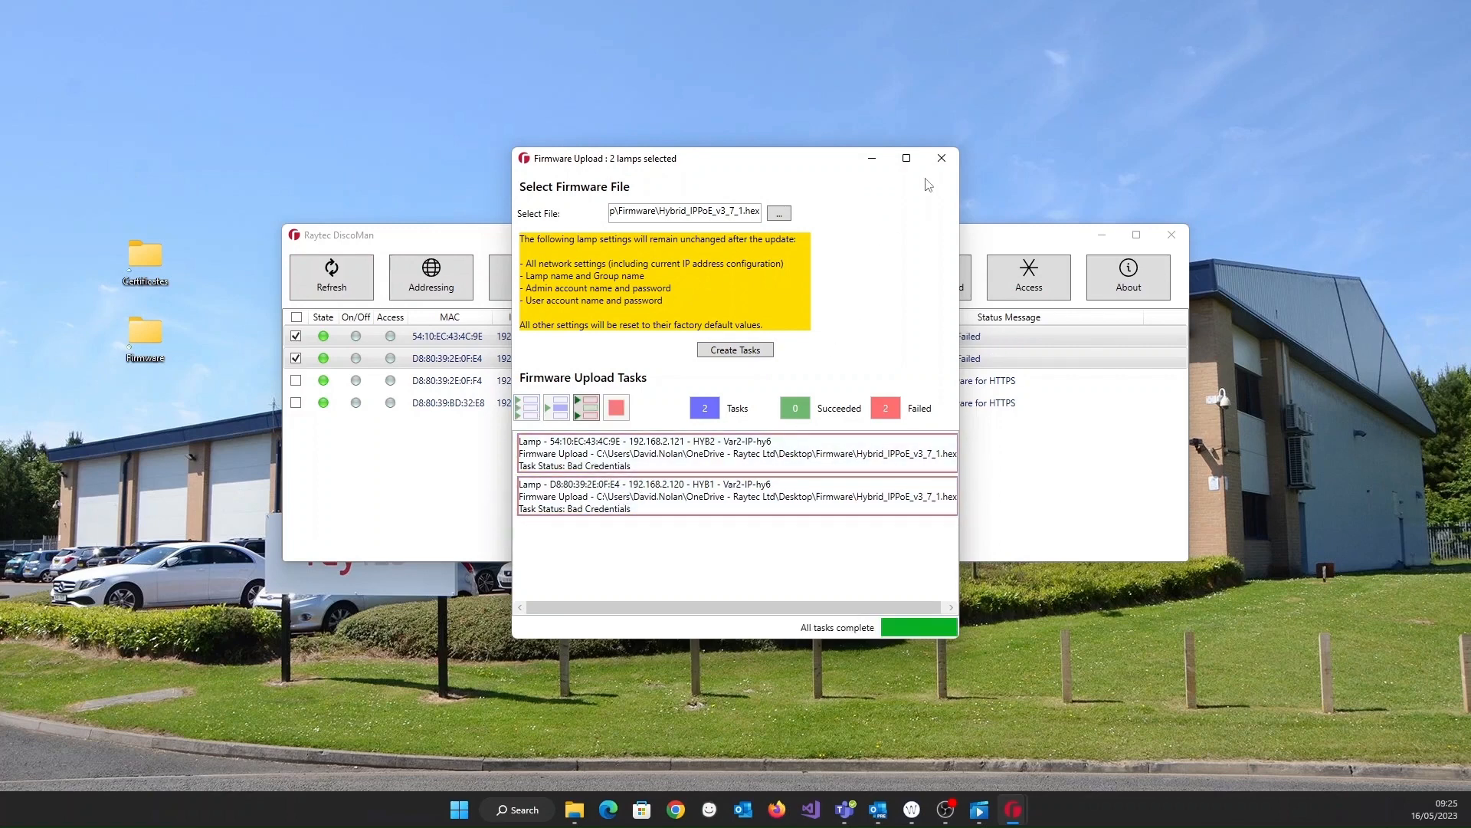
pyautogui.click(942, 158)
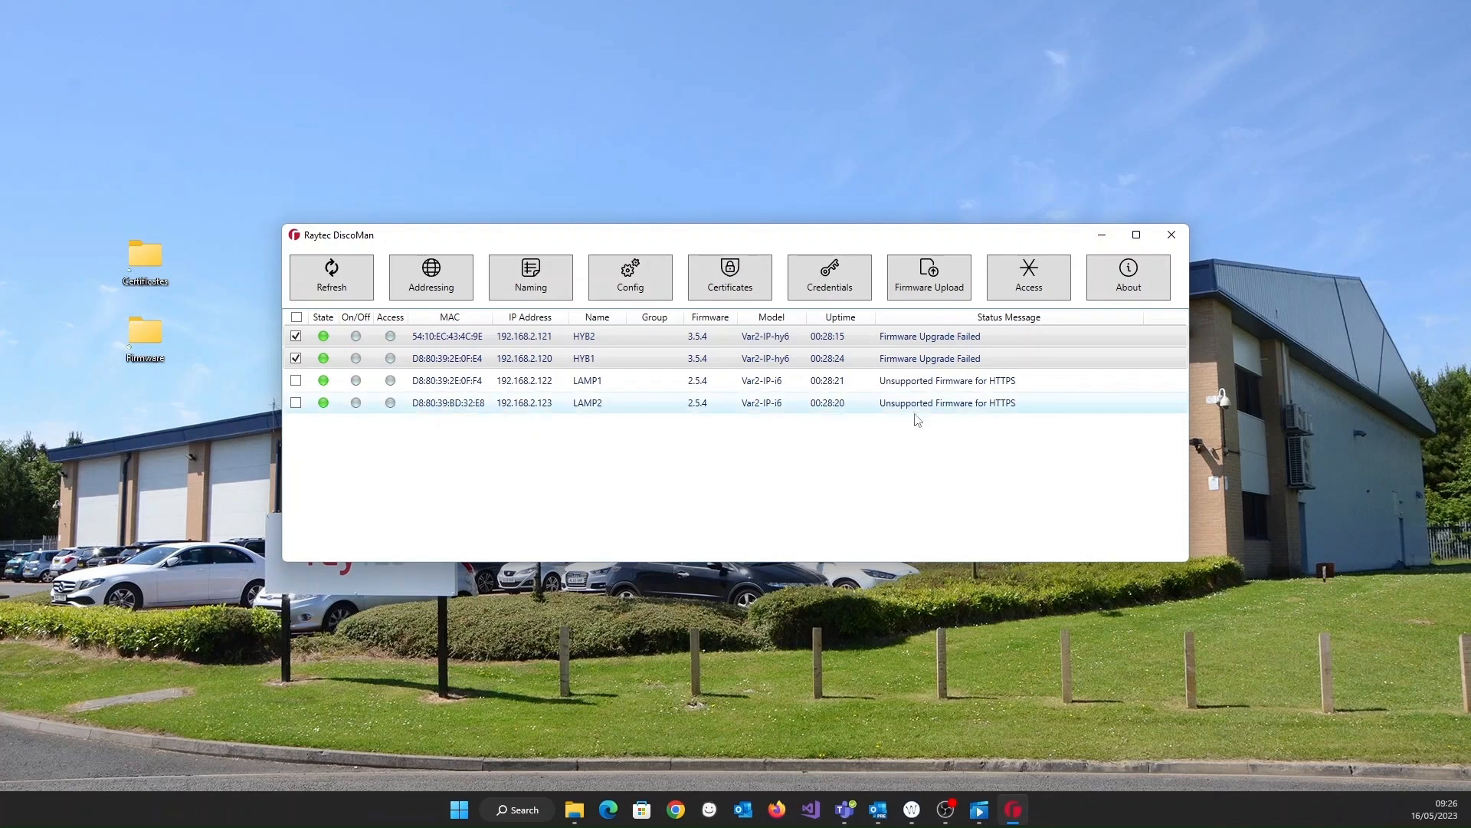
# - Set the access username admin and the admin account password for all four lamps and check their access
pyautogui.click(1010, 298)
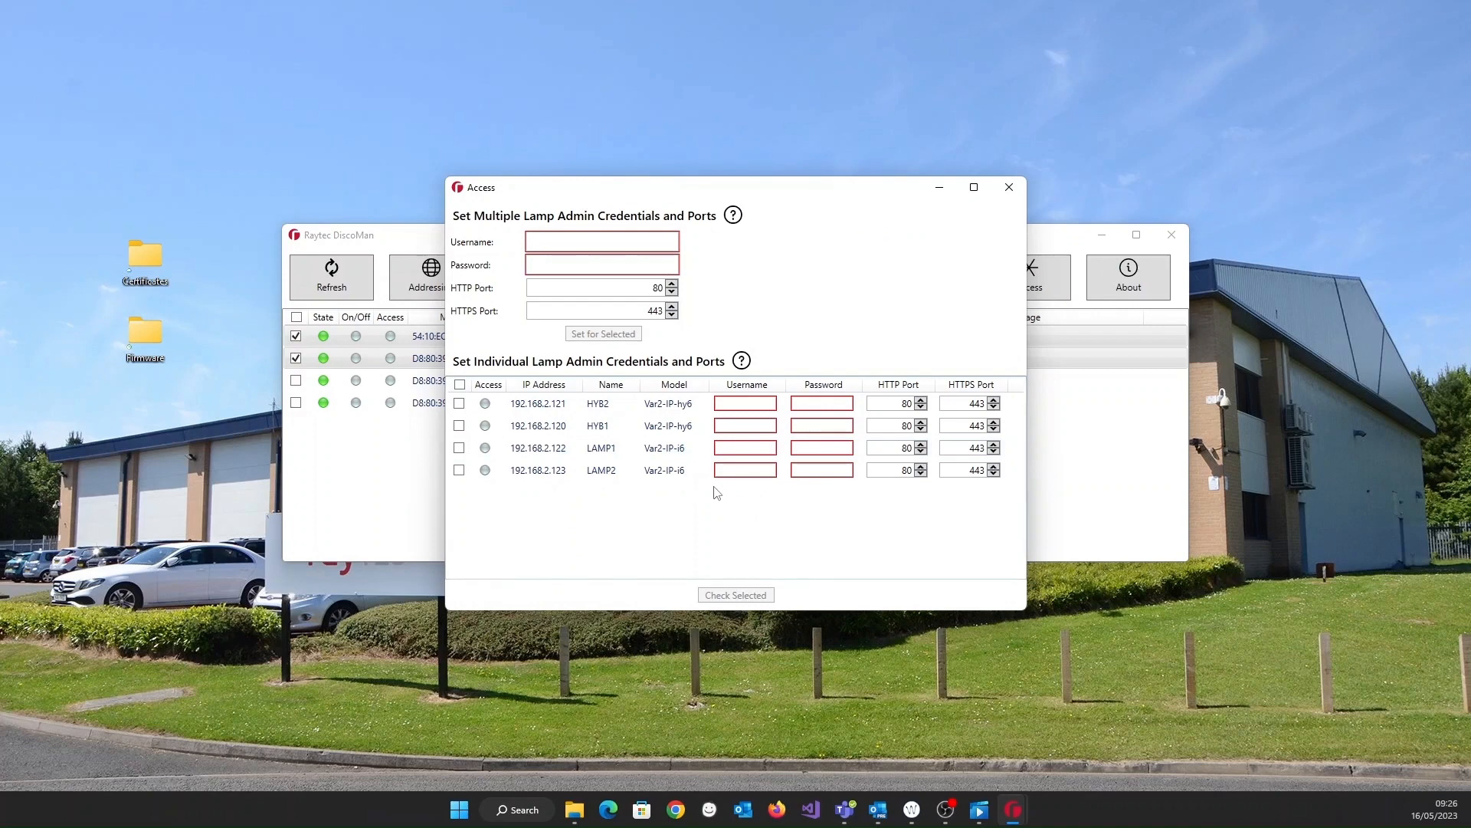
pyautogui.click(629, 247)
pyautogui.write('adm')
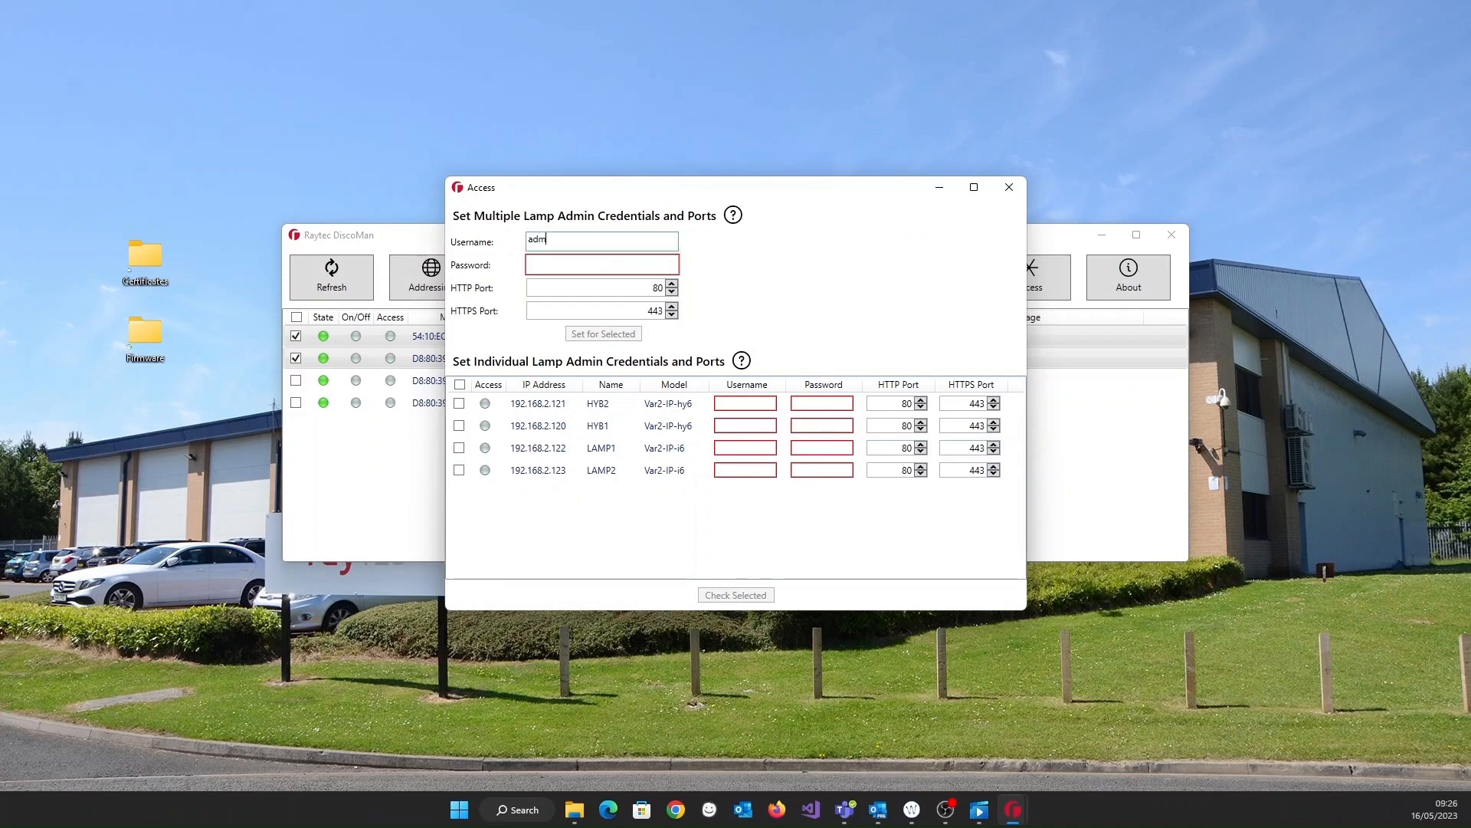
pyautogui.write('in')
pyautogui.press('Tab')
pyautogui.write('**')
pyautogui.click(459, 384)
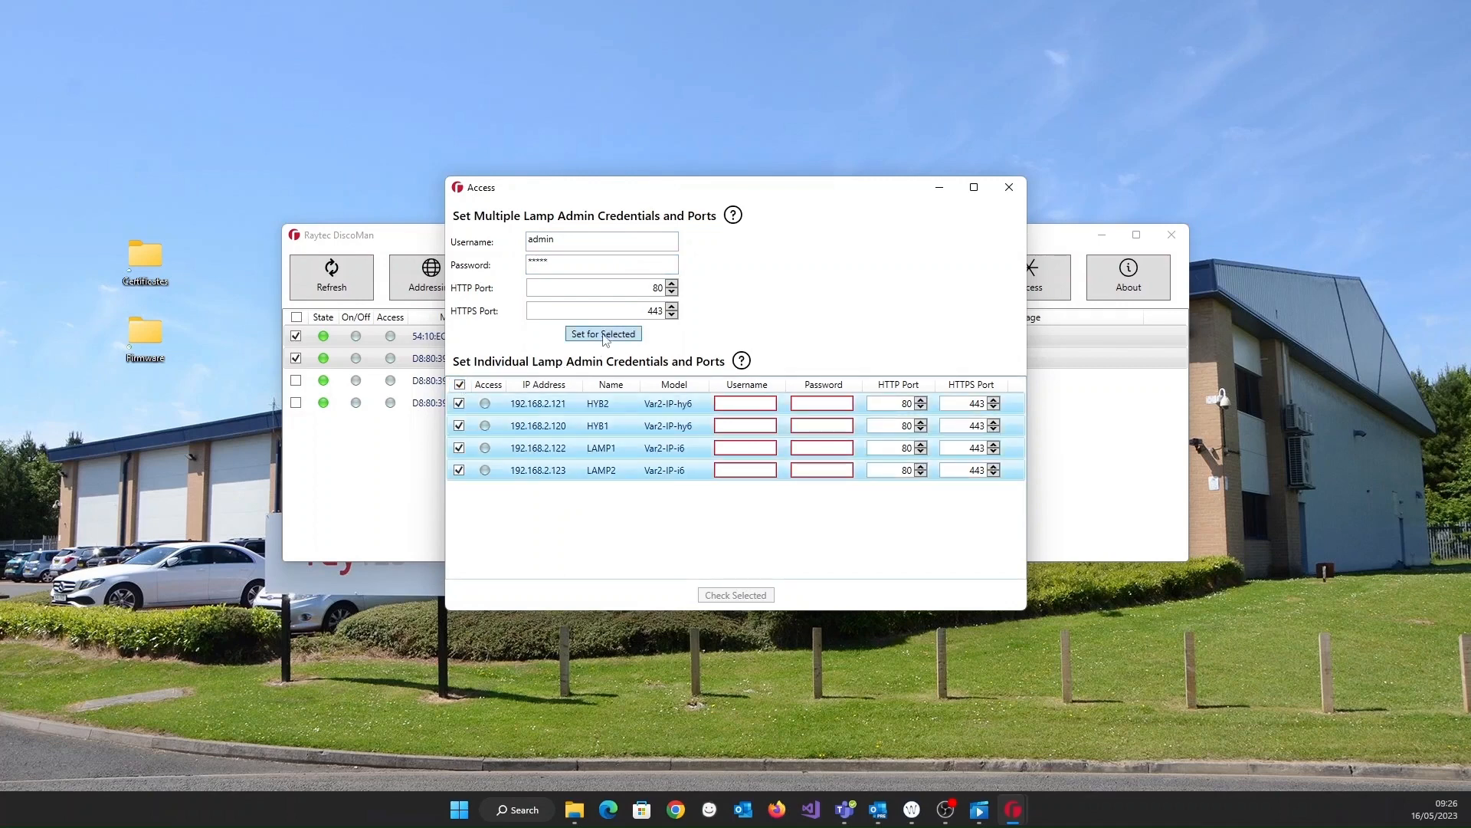
pyautogui.click(603, 335)
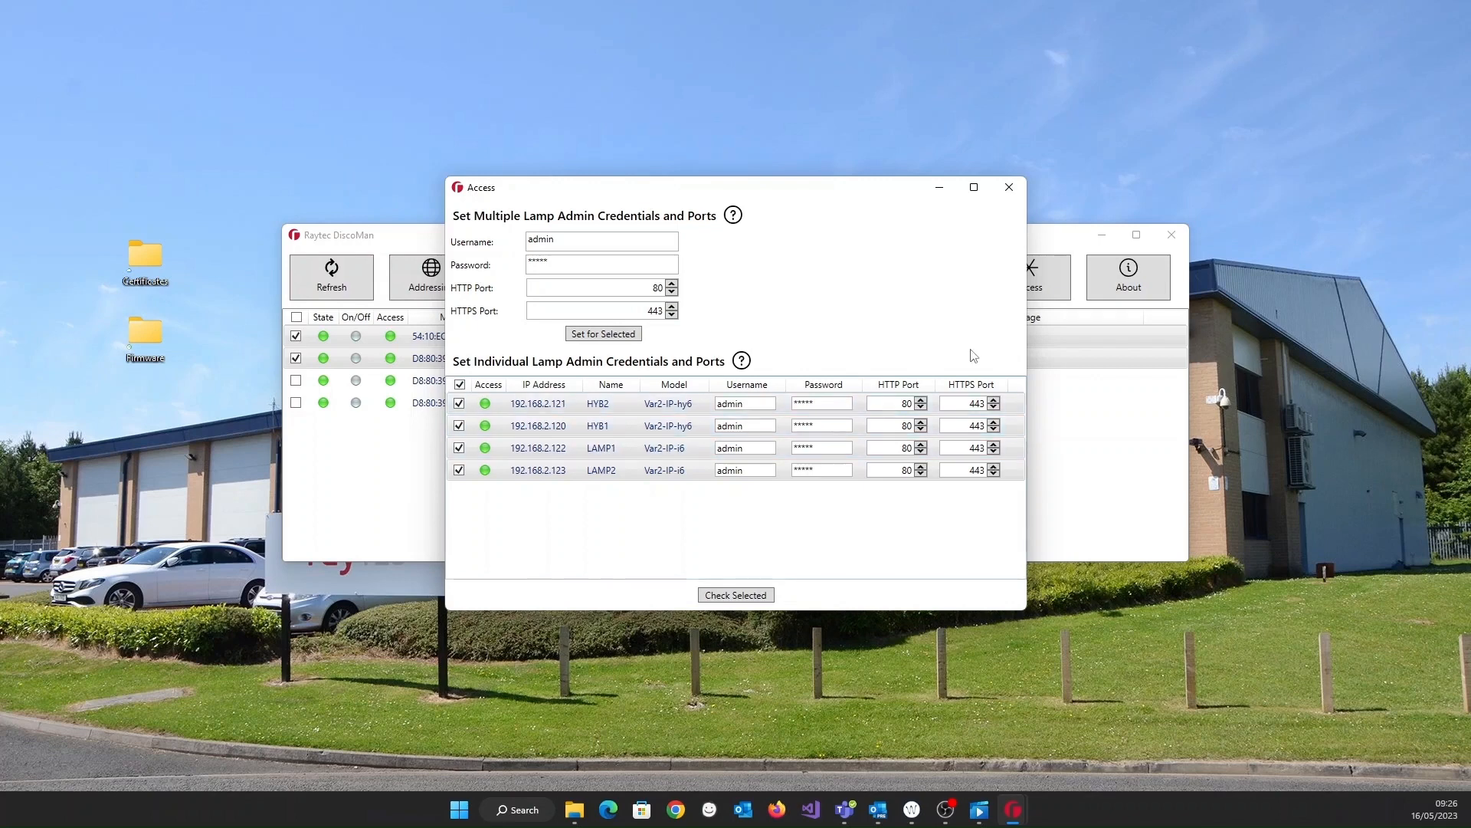
pyautogui.click(1009, 187)
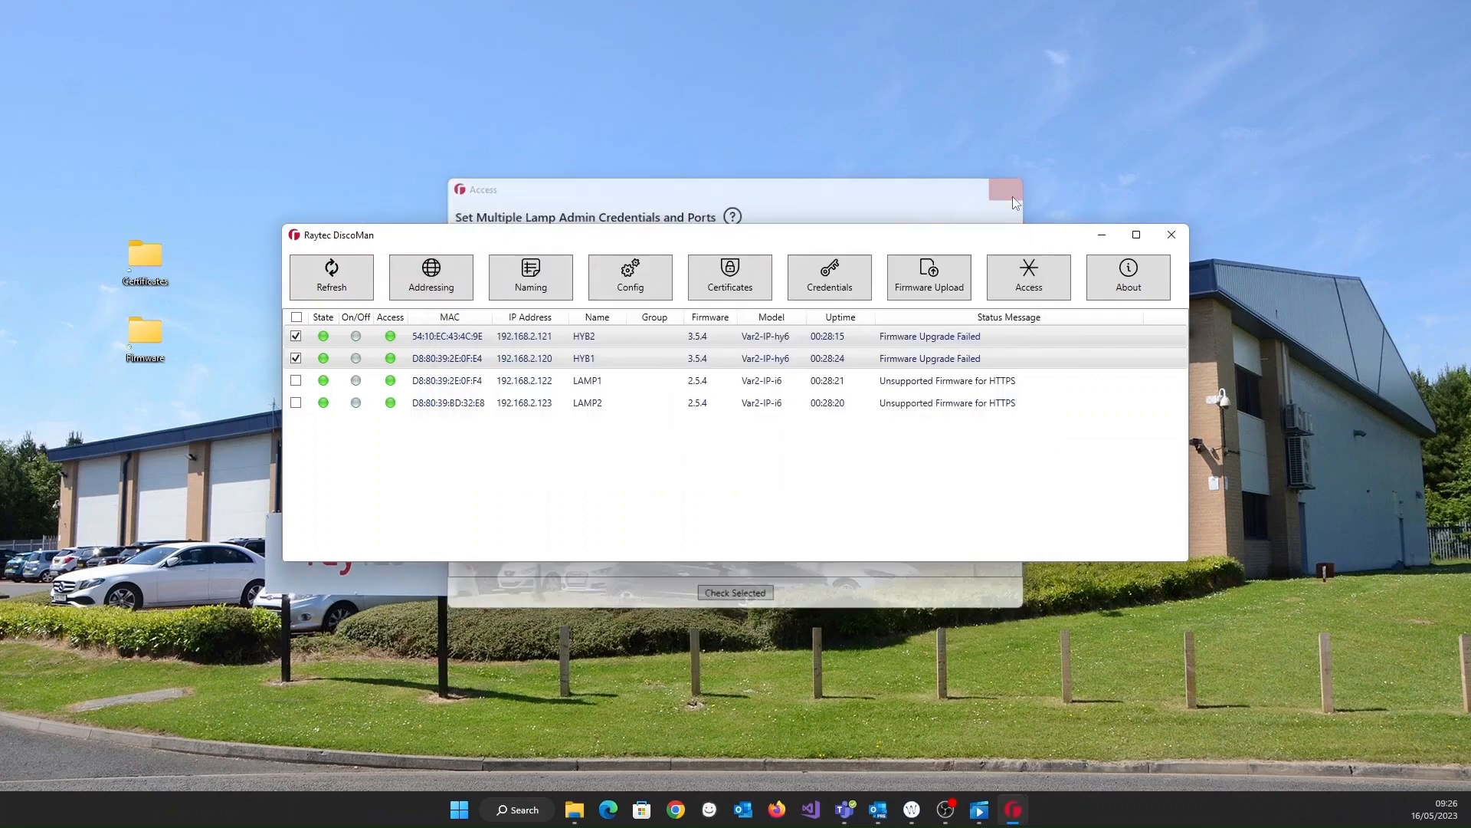
# - Refresh the lamp list and choose Hybrid_IPPoE_v3_7_1.hex as the firmware file for HYB2 and HYB1
pyautogui.click(331, 270)
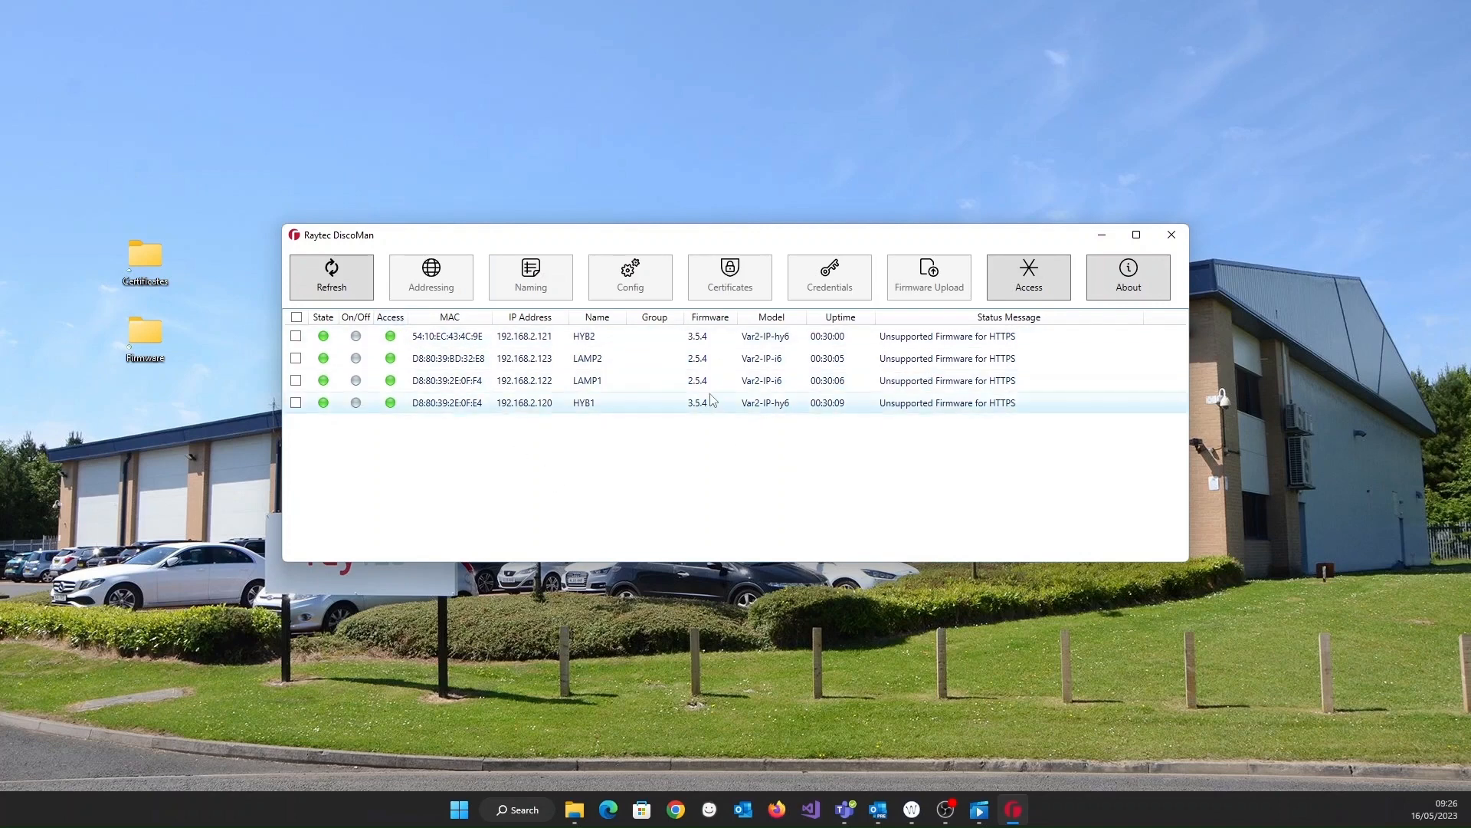
pyautogui.click(711, 341)
pyautogui.click(687, 404)
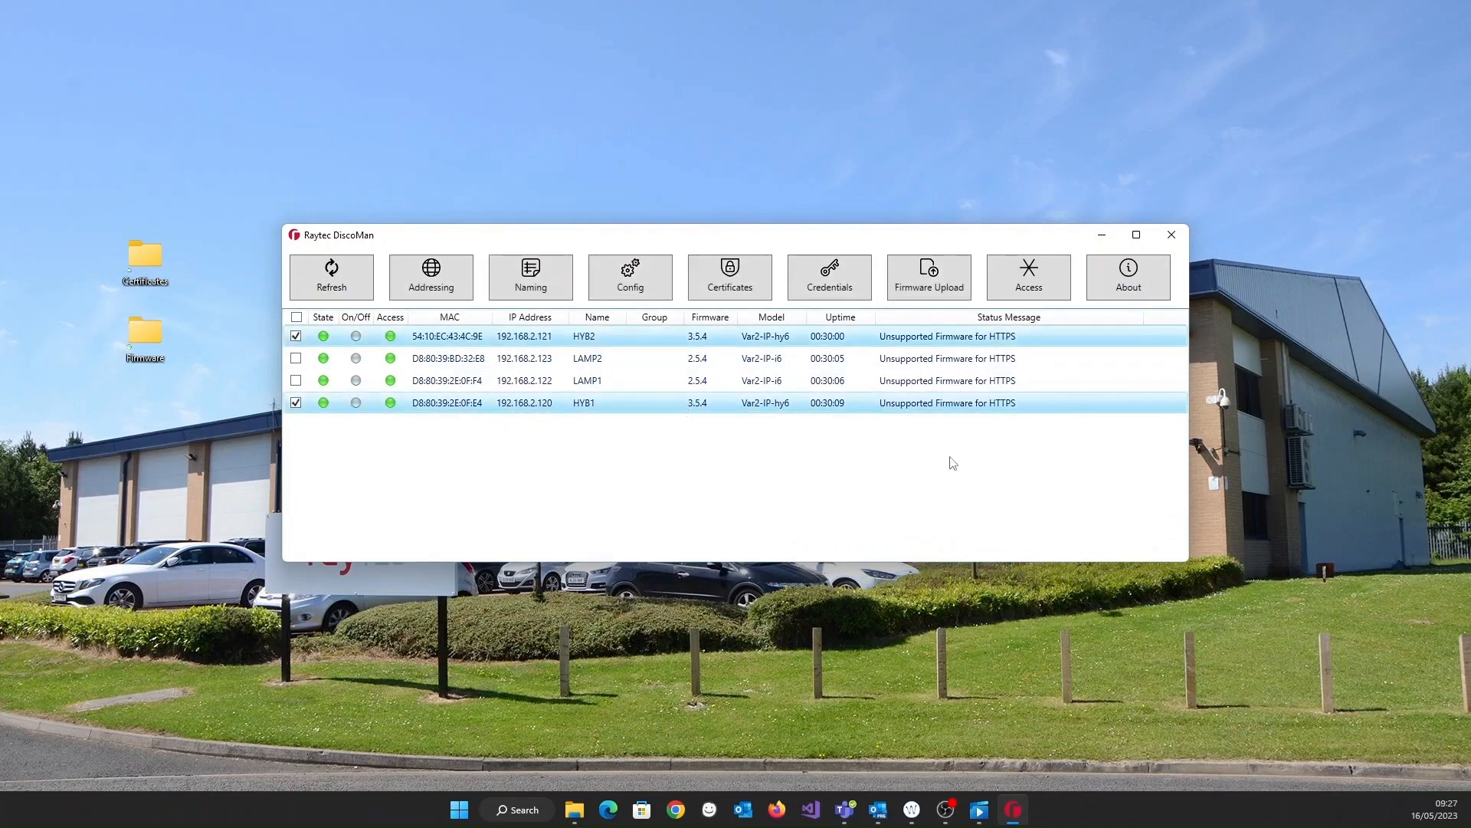
pyautogui.click(929, 288)
pyautogui.click(778, 218)
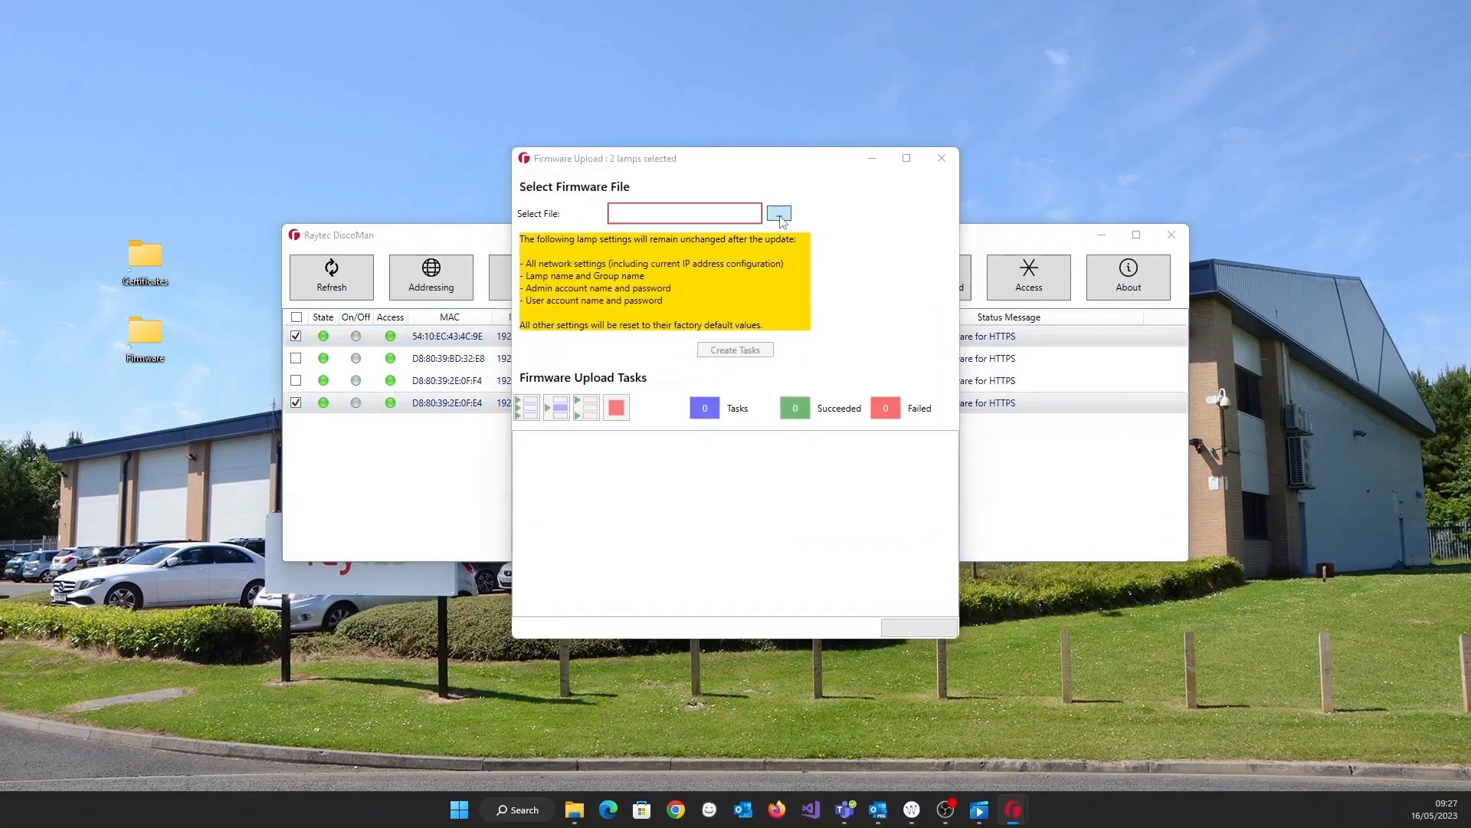
pyautogui.click(738, 380)
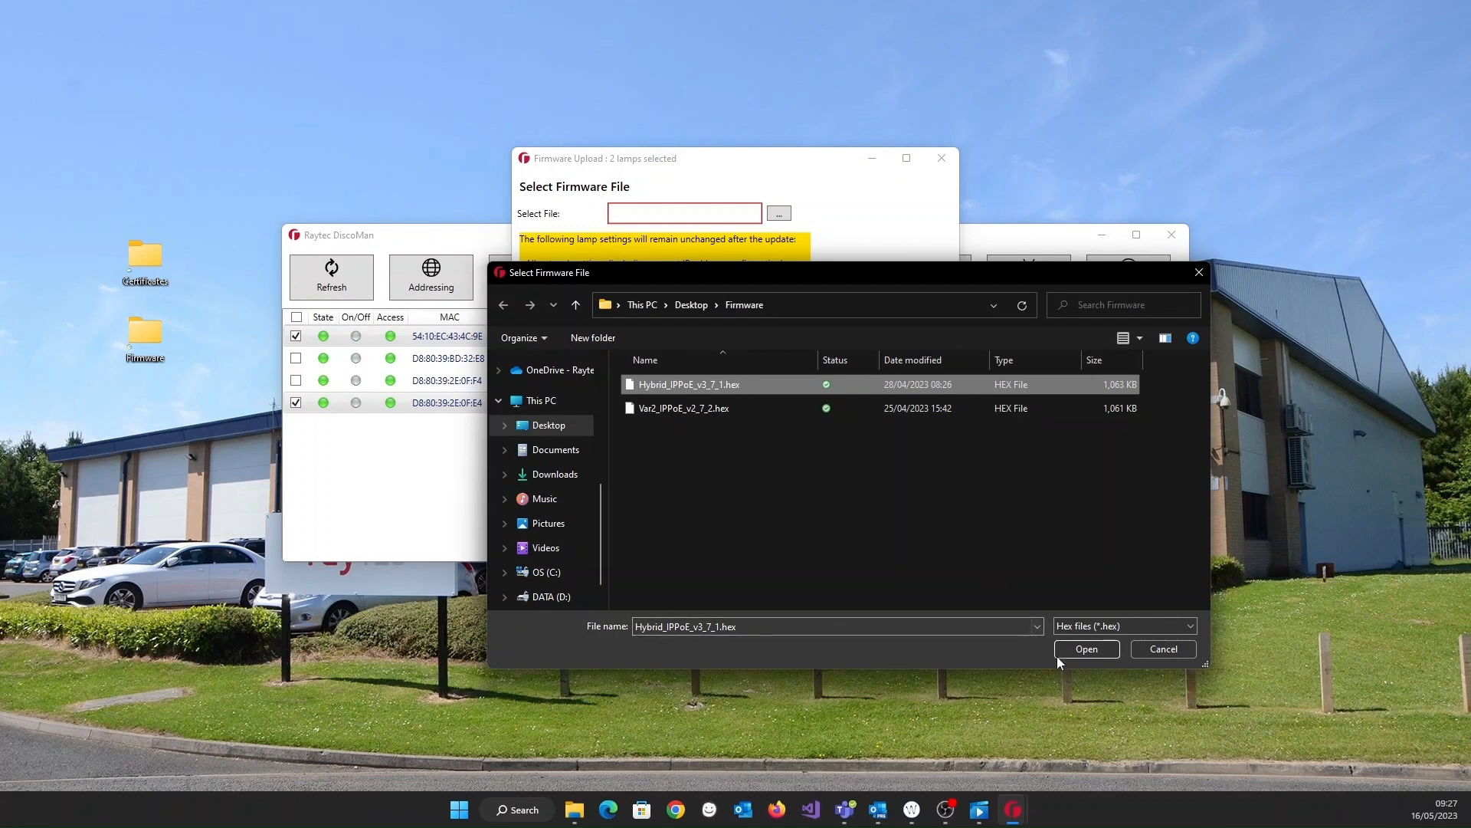
pyautogui.click(1060, 651)
# - Create and run all firmware upload tasks for the two hybrid lamps, and refresh the lamp list once updating ends
pyautogui.click(747, 353)
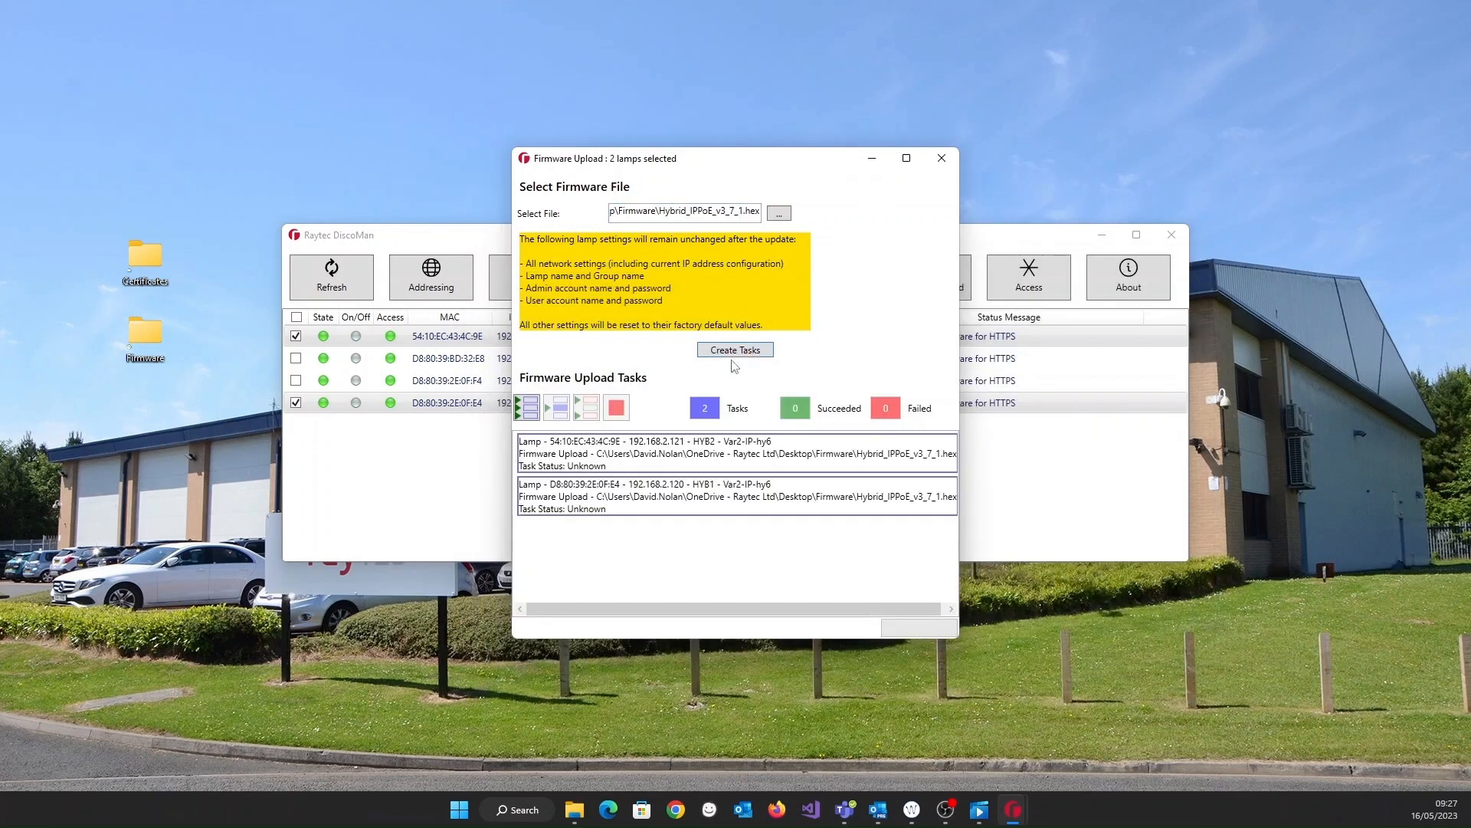
pyautogui.click(528, 410)
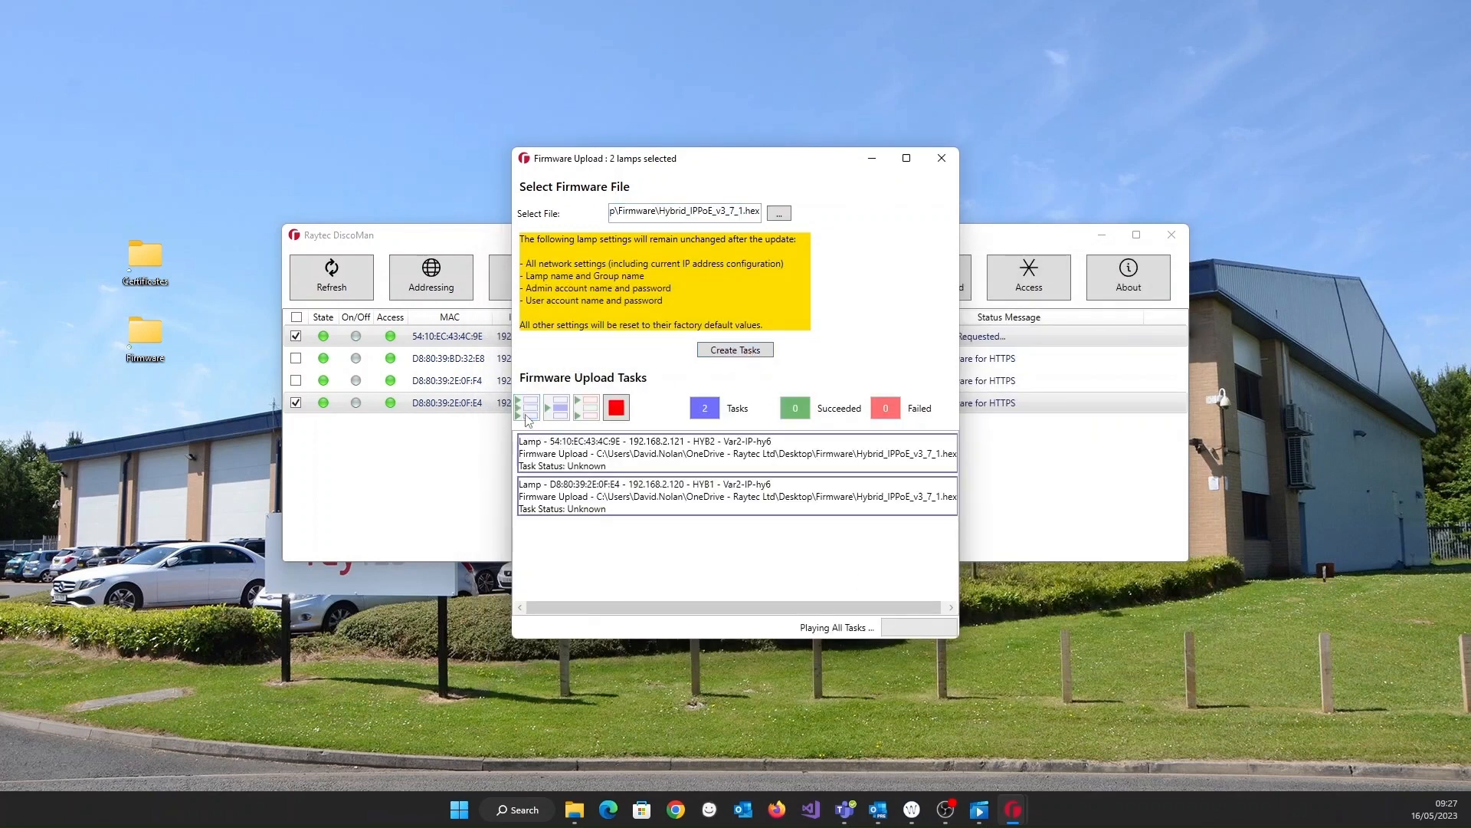
pyautogui.moveTo(826, 162); pyautogui.dragTo(711, 184)
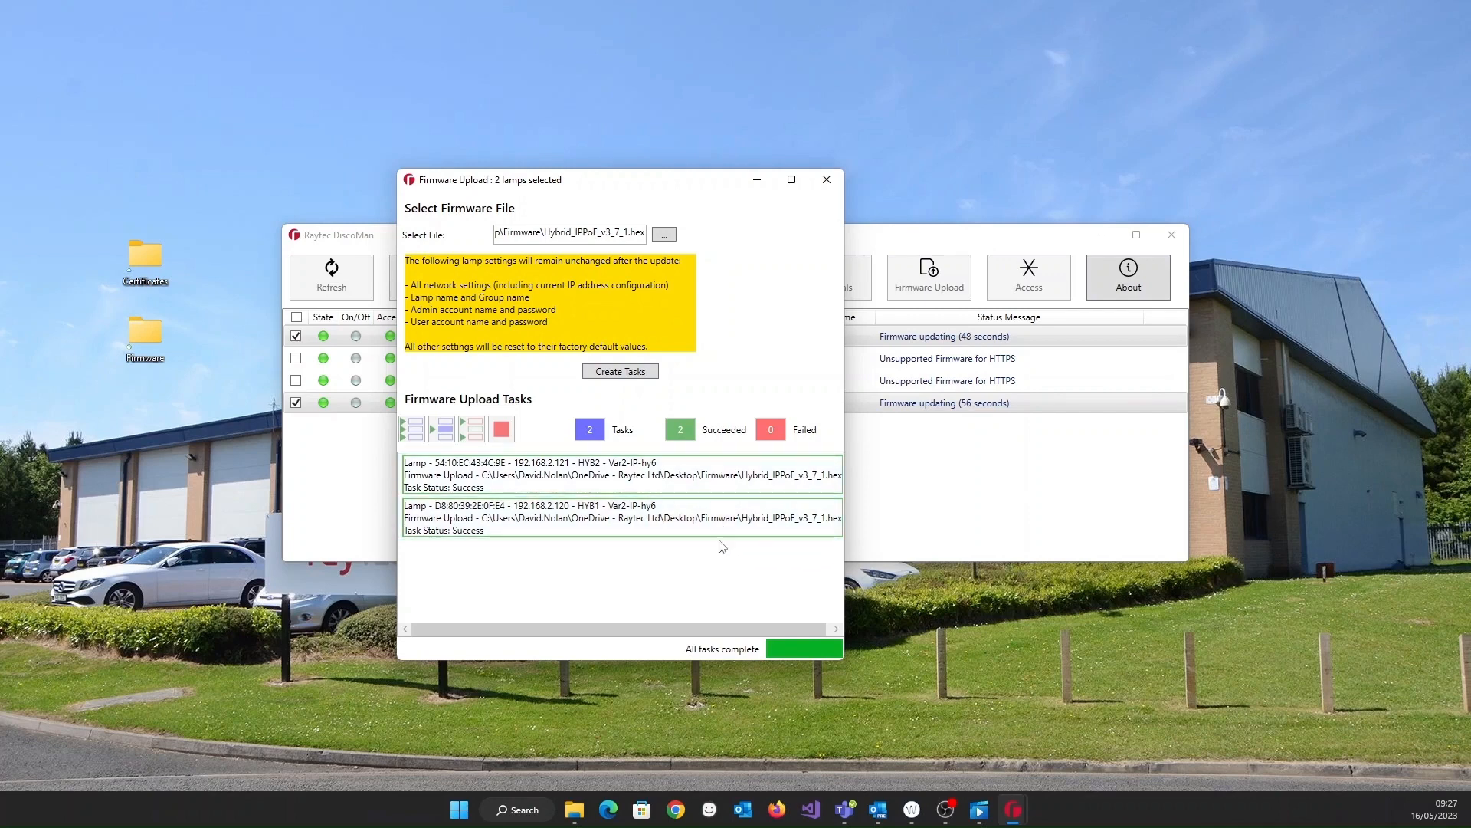
pyautogui.click(828, 181)
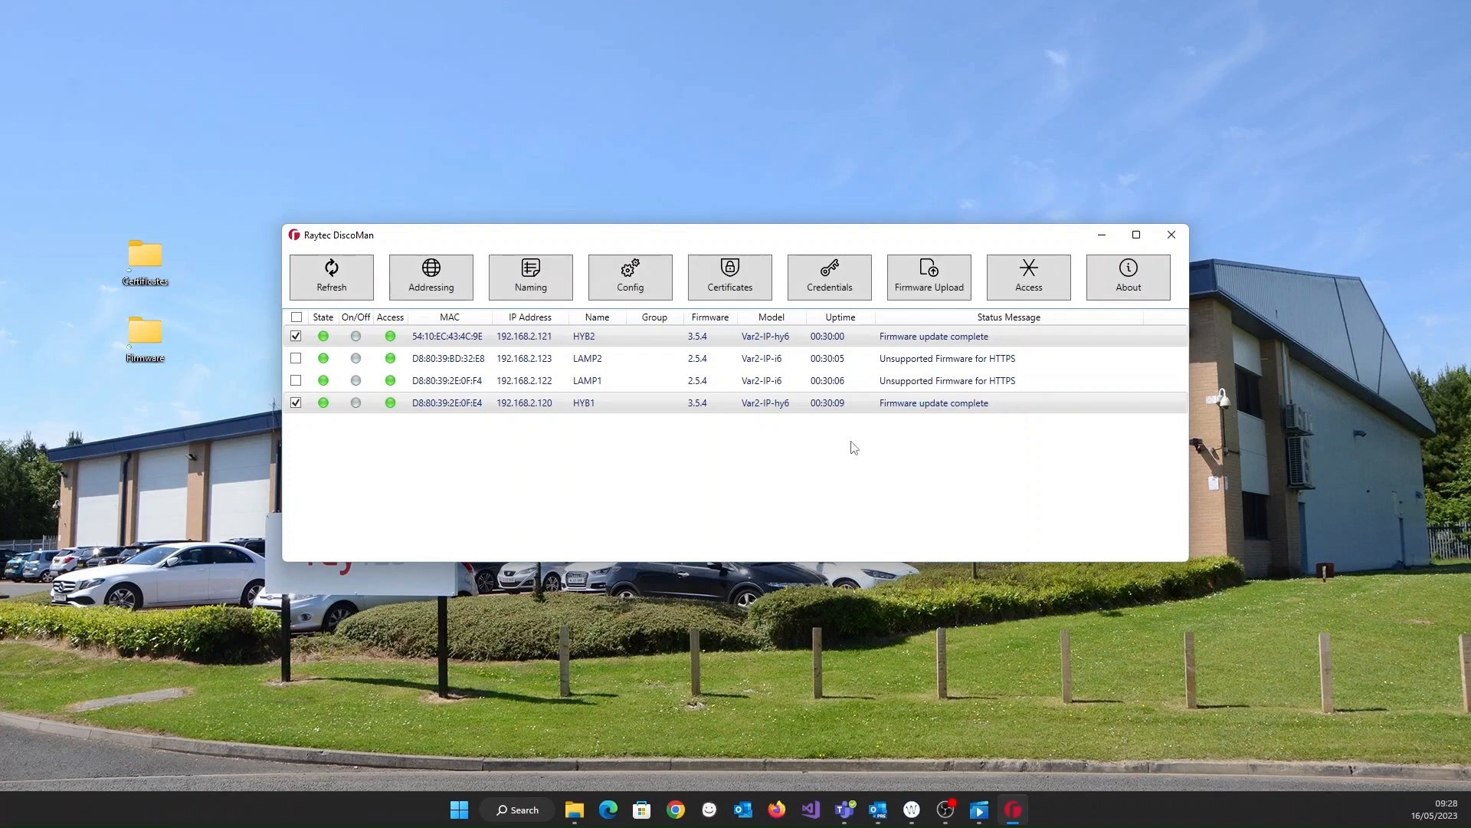
pyautogui.click(348, 279)
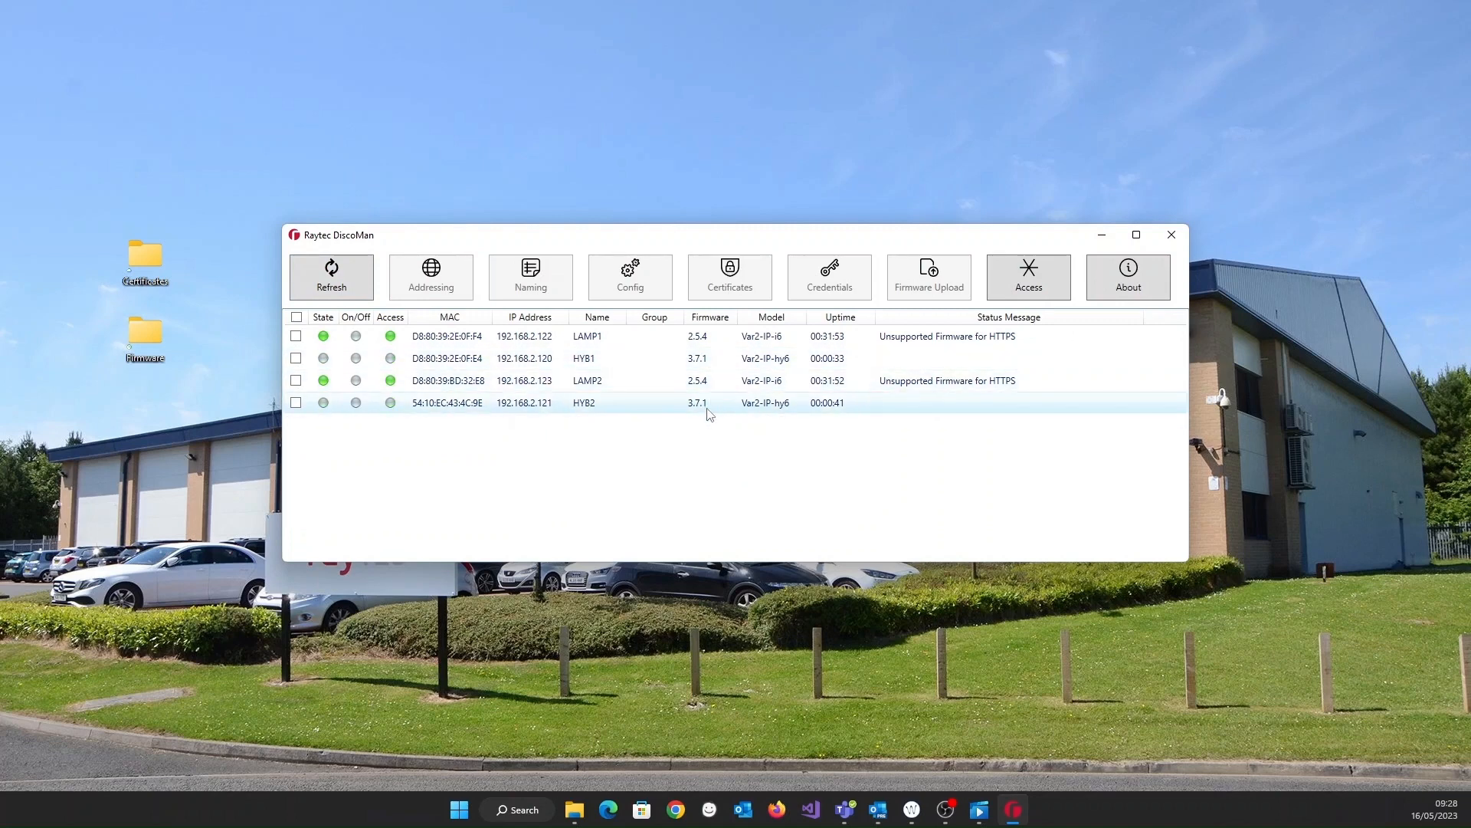
# - Choose Var2_IPPoE_v2_7_2.hex as the firmware file for LAMP1 and LAMP2
pyautogui.click(718, 339)
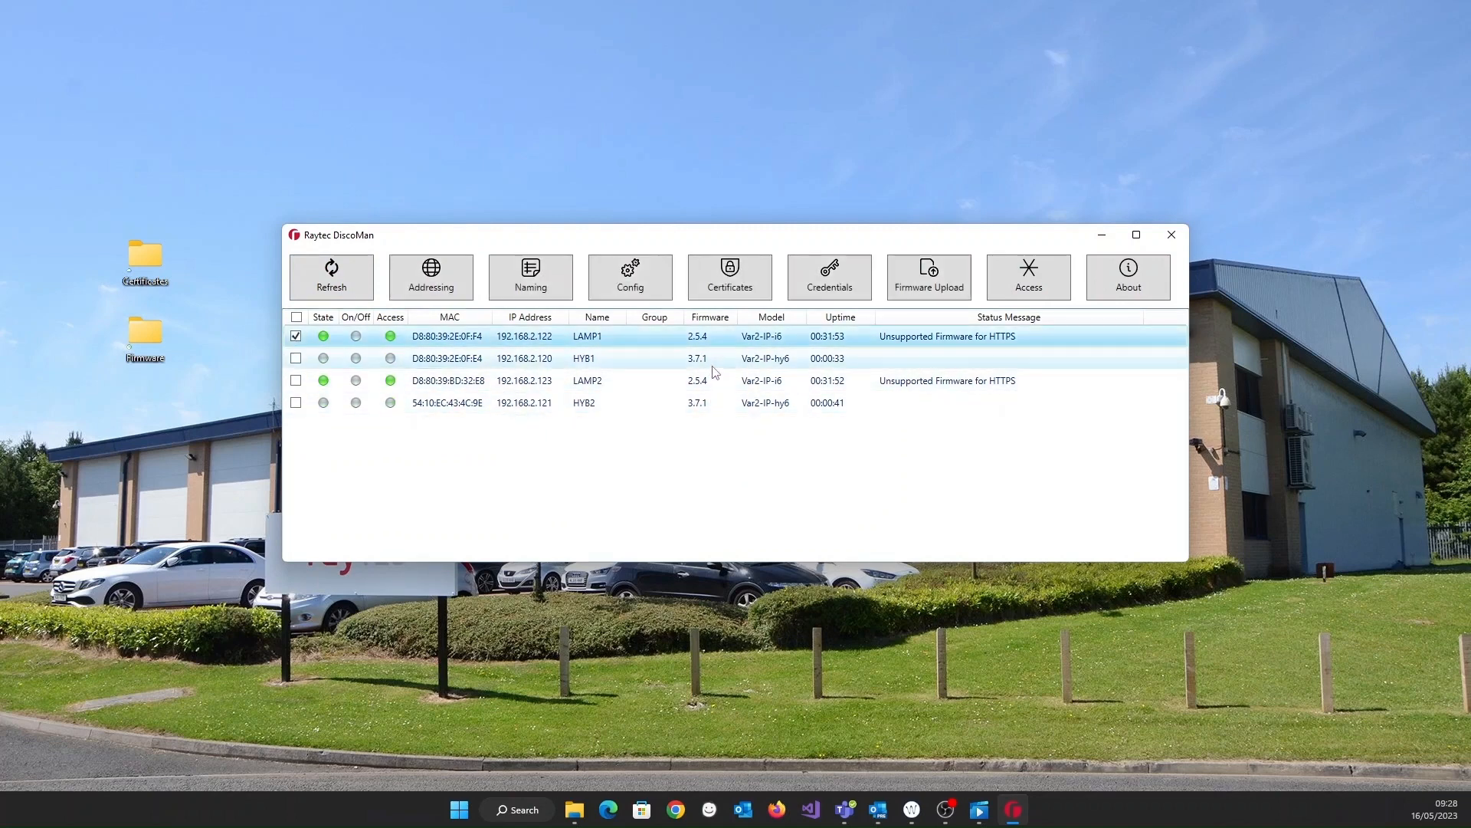
pyautogui.click(714, 385)
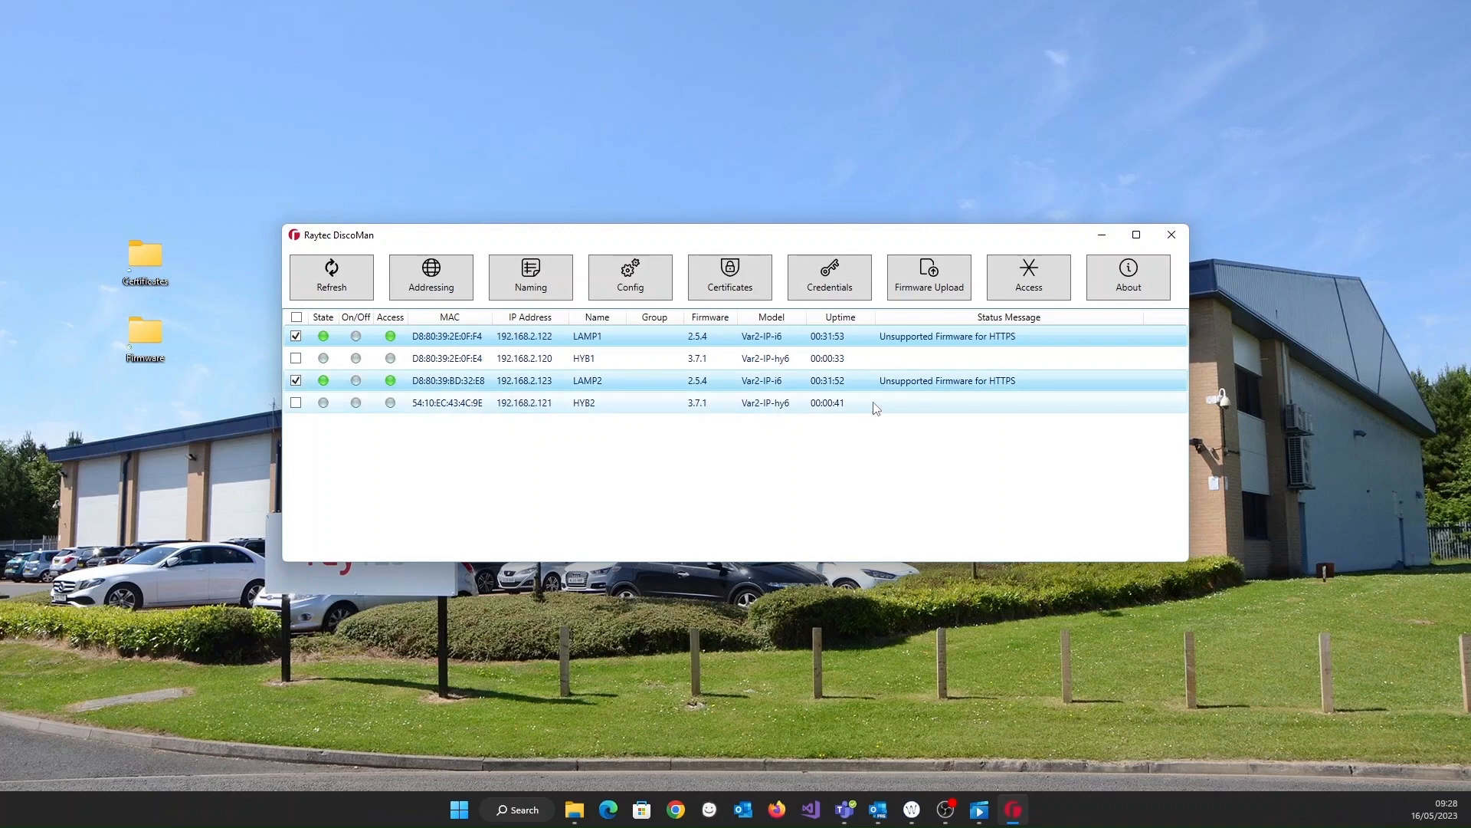
pyautogui.click(928, 297)
pyautogui.click(779, 213)
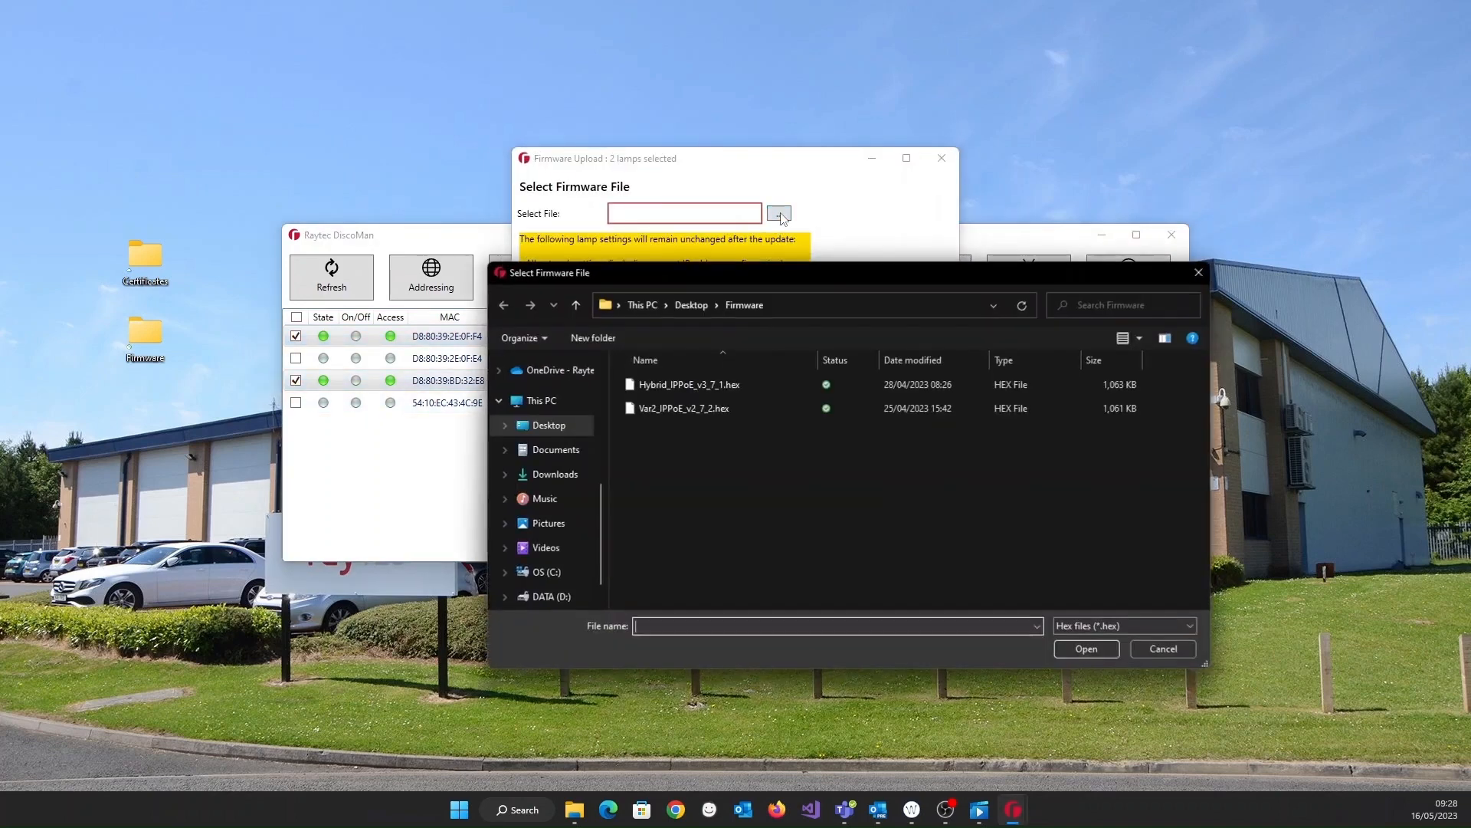
pyautogui.click(731, 404)
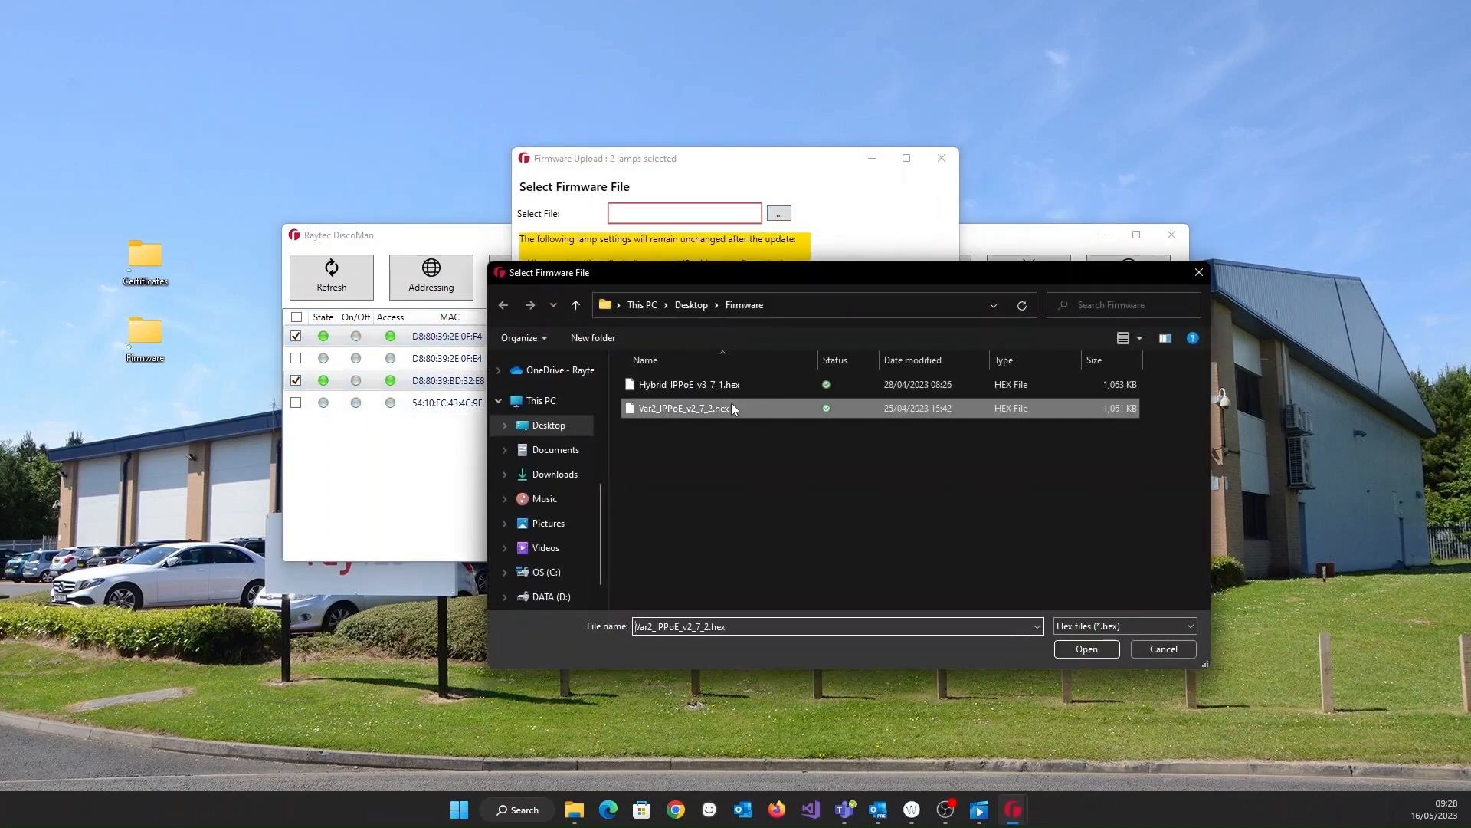
pyautogui.click(1091, 648)
# - Create and run all firmware upload tasks for LAMP1 and LAMP2, and refresh the lamp list until every lamp is back online
pyautogui.click(730, 351)
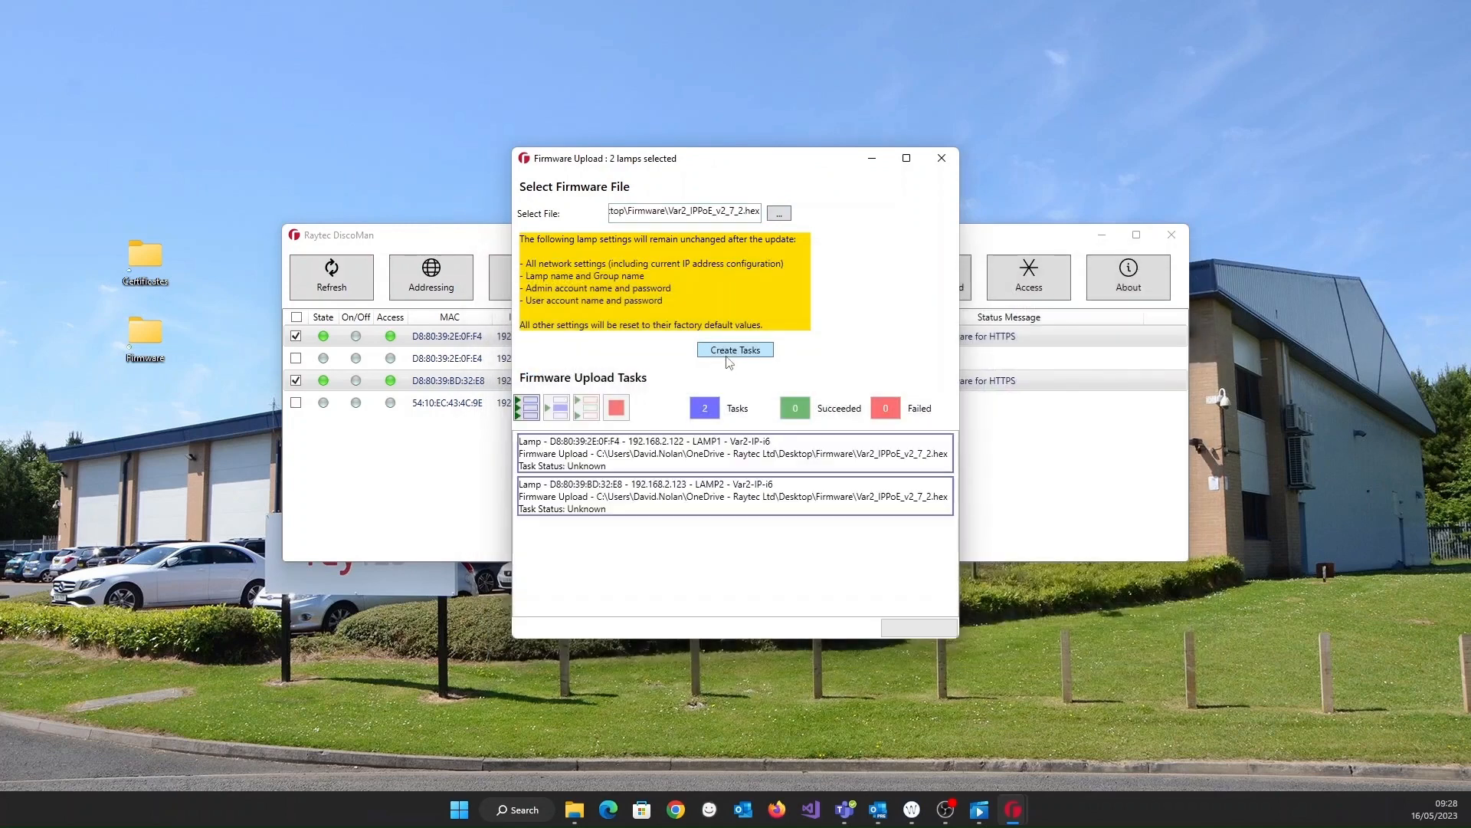
pyautogui.click(536, 406)
pyautogui.moveTo(819, 167); pyautogui.dragTo(691, 179)
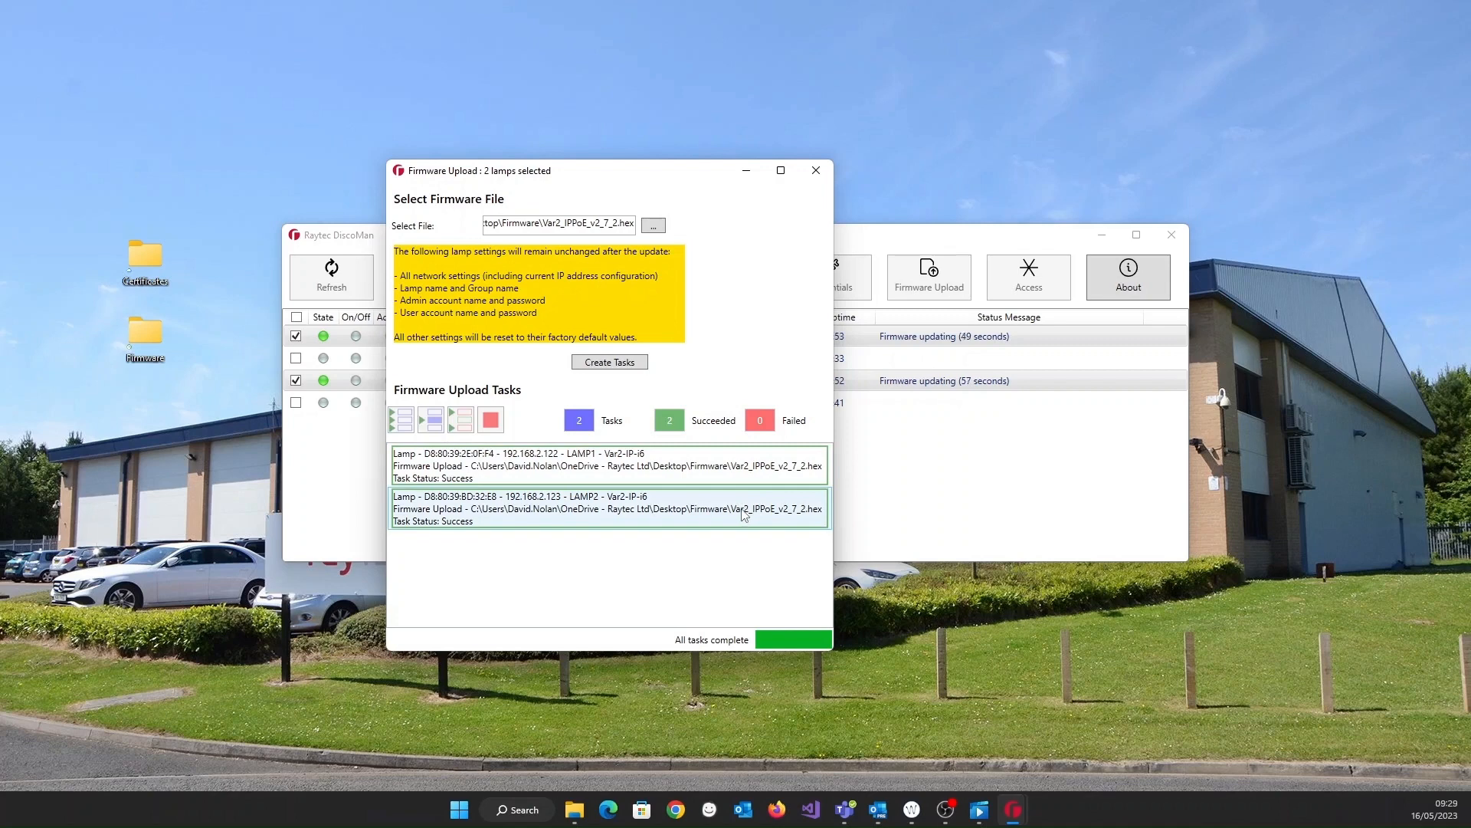
pyautogui.click(816, 171)
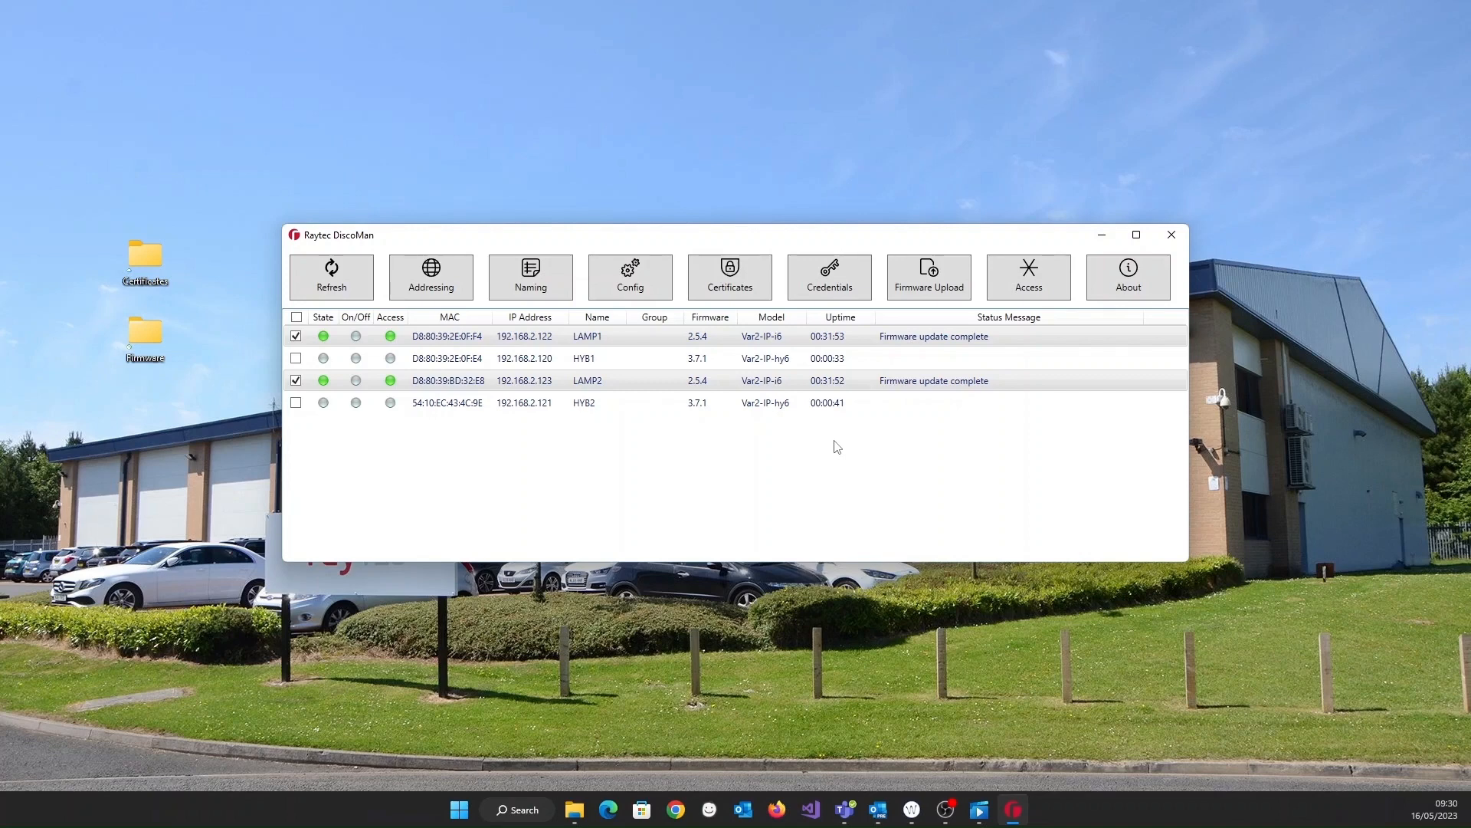
pyautogui.click(342, 276)
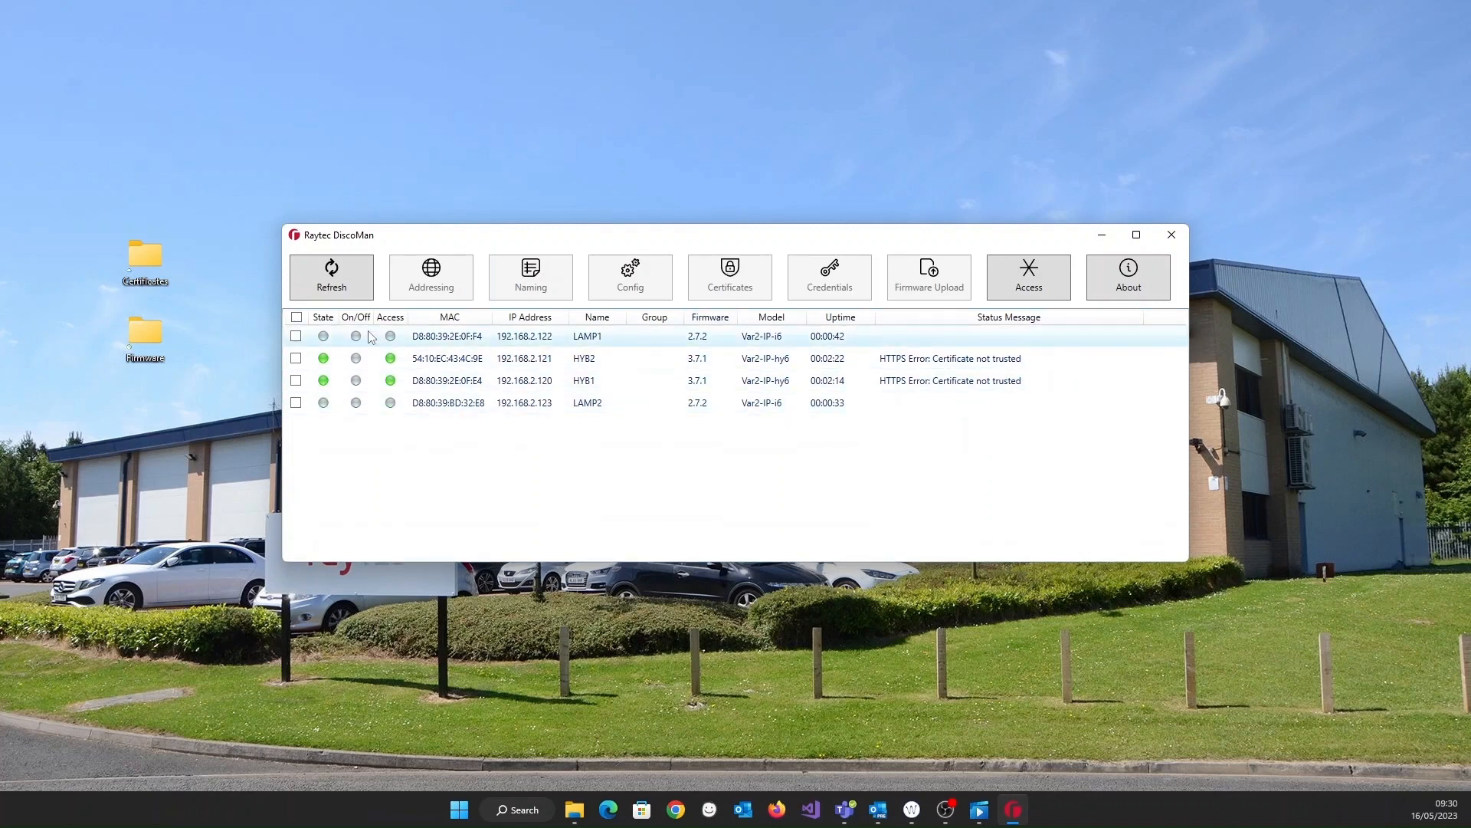
pyautogui.click(353, 291)
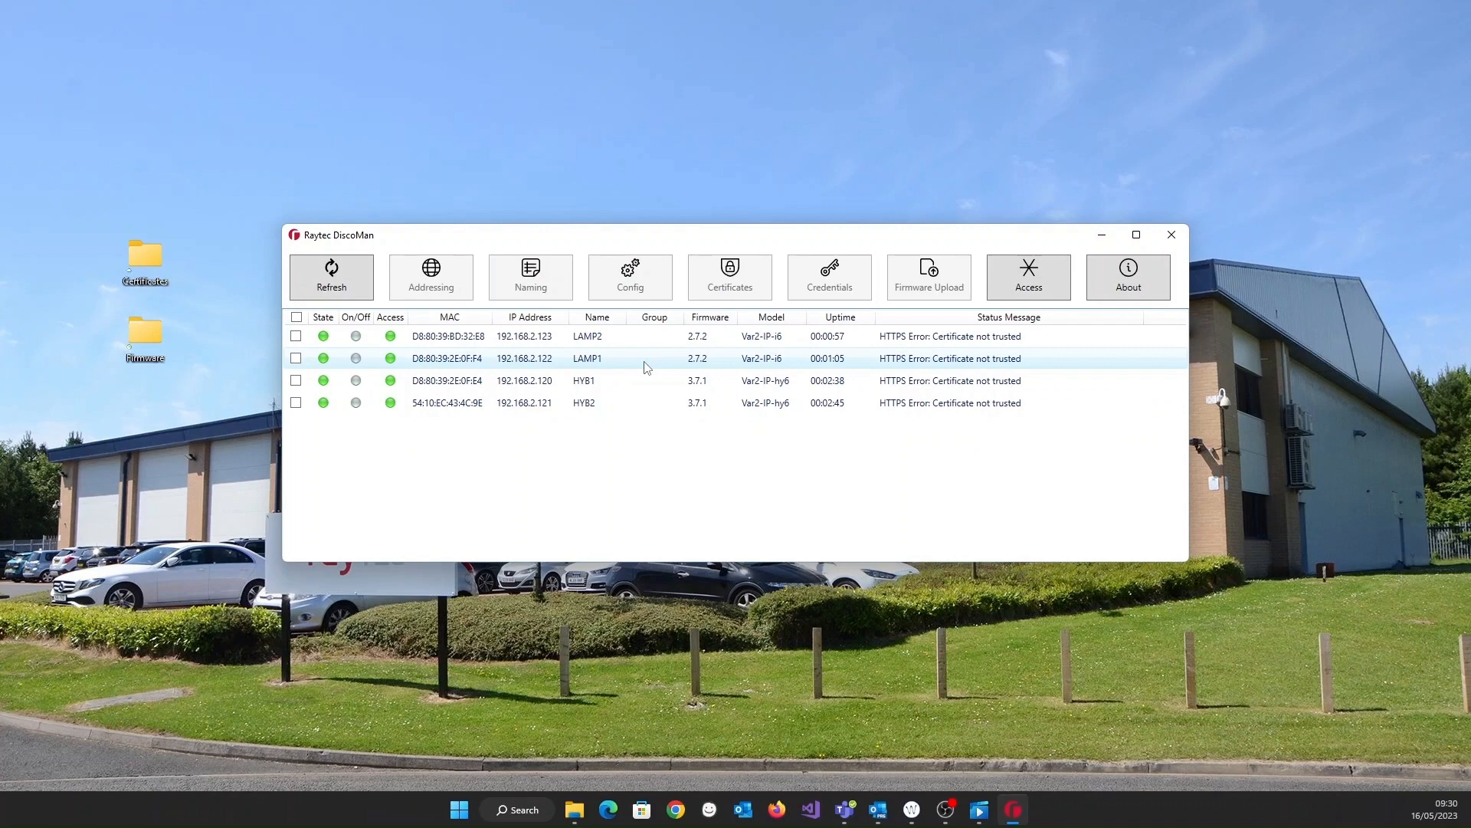
# - Generate a root certificate authority for all four lamps with a certificate validity of 365 days
pyautogui.click(634, 337)
pyautogui.keyDown('shift'); pyautogui.click(611, 403); pyautogui.keyUp('shift')
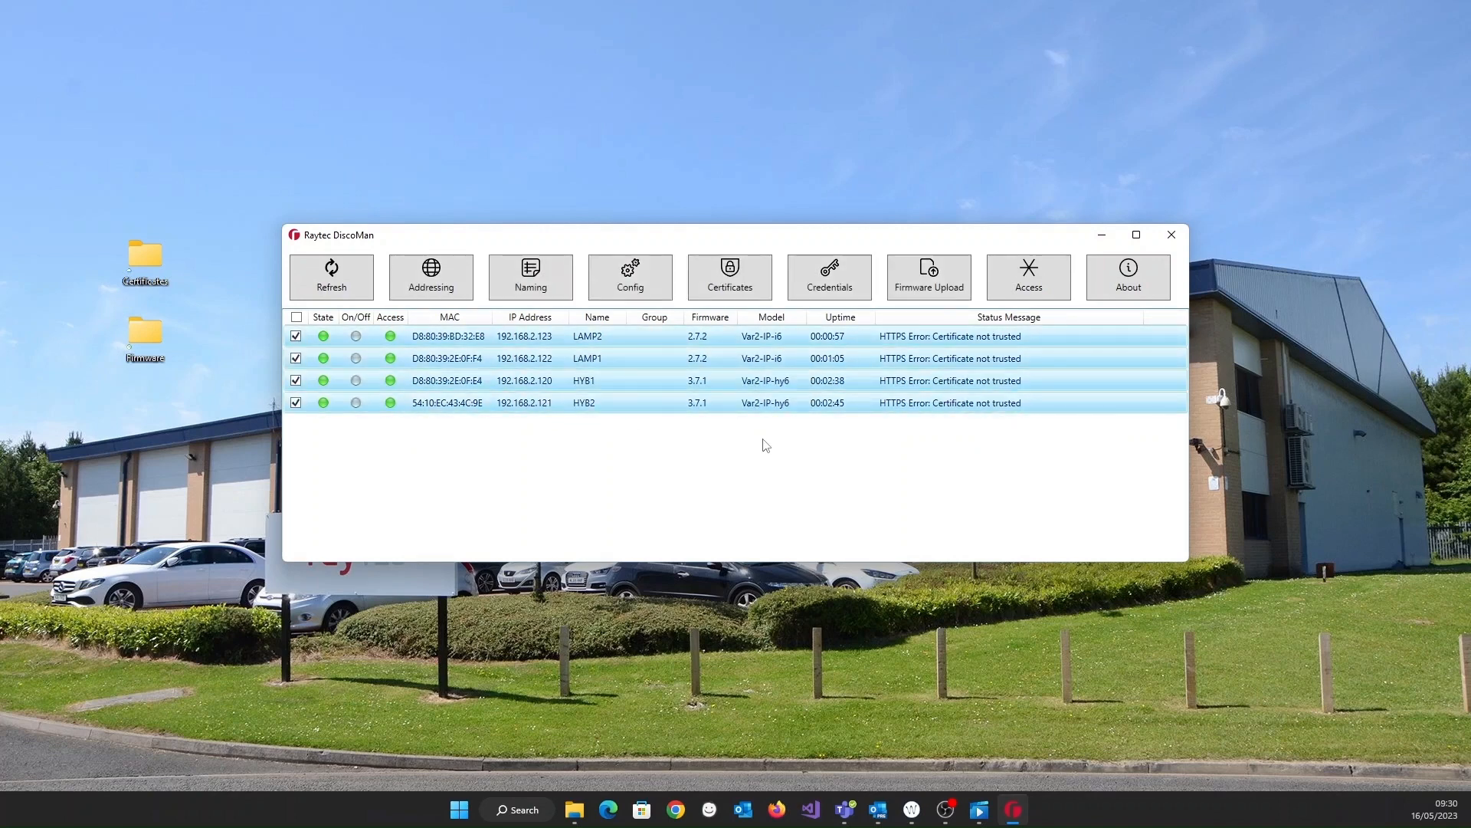
pyautogui.click(730, 277)
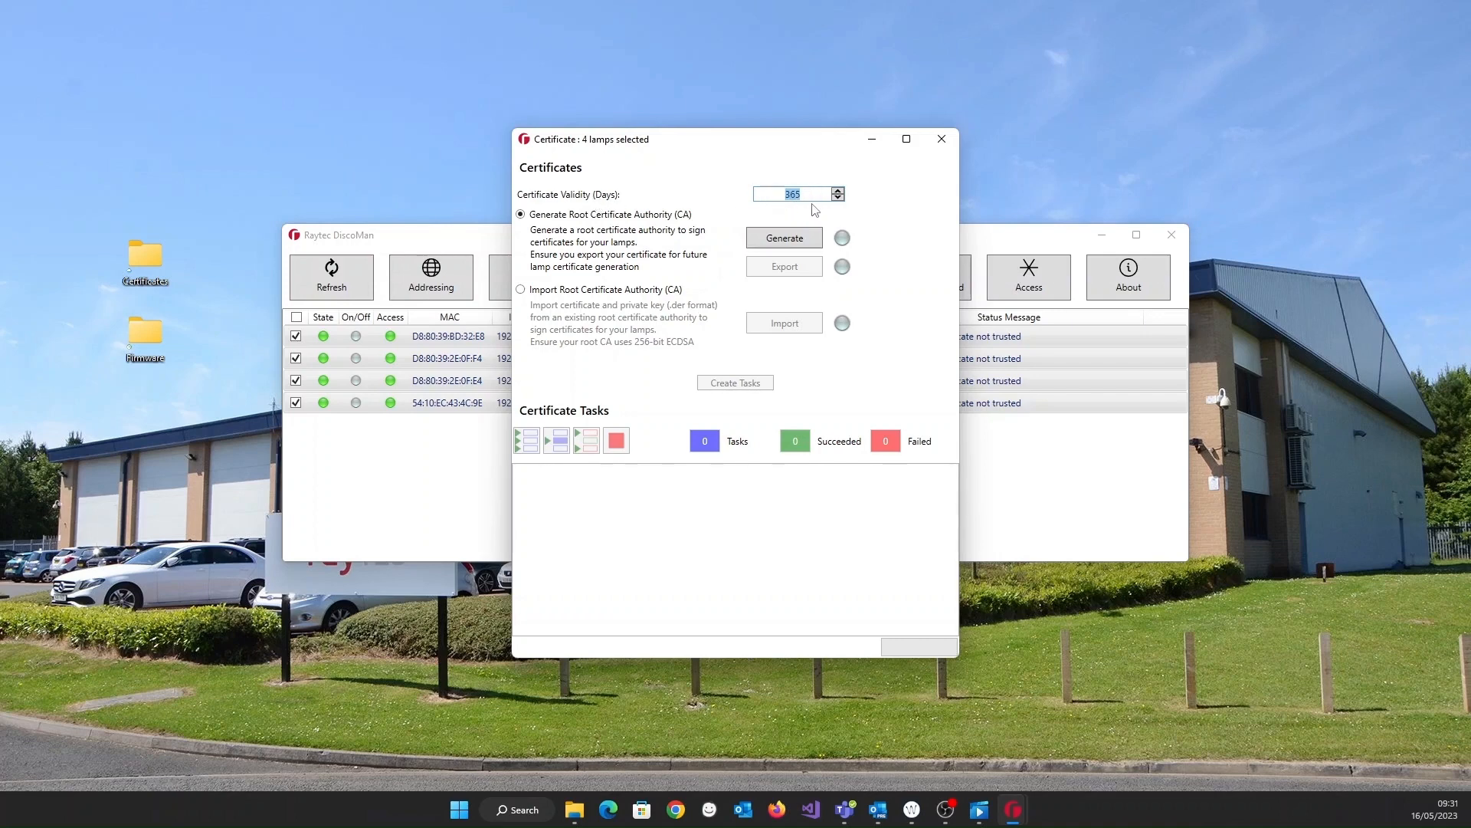
pyautogui.click(802, 240)
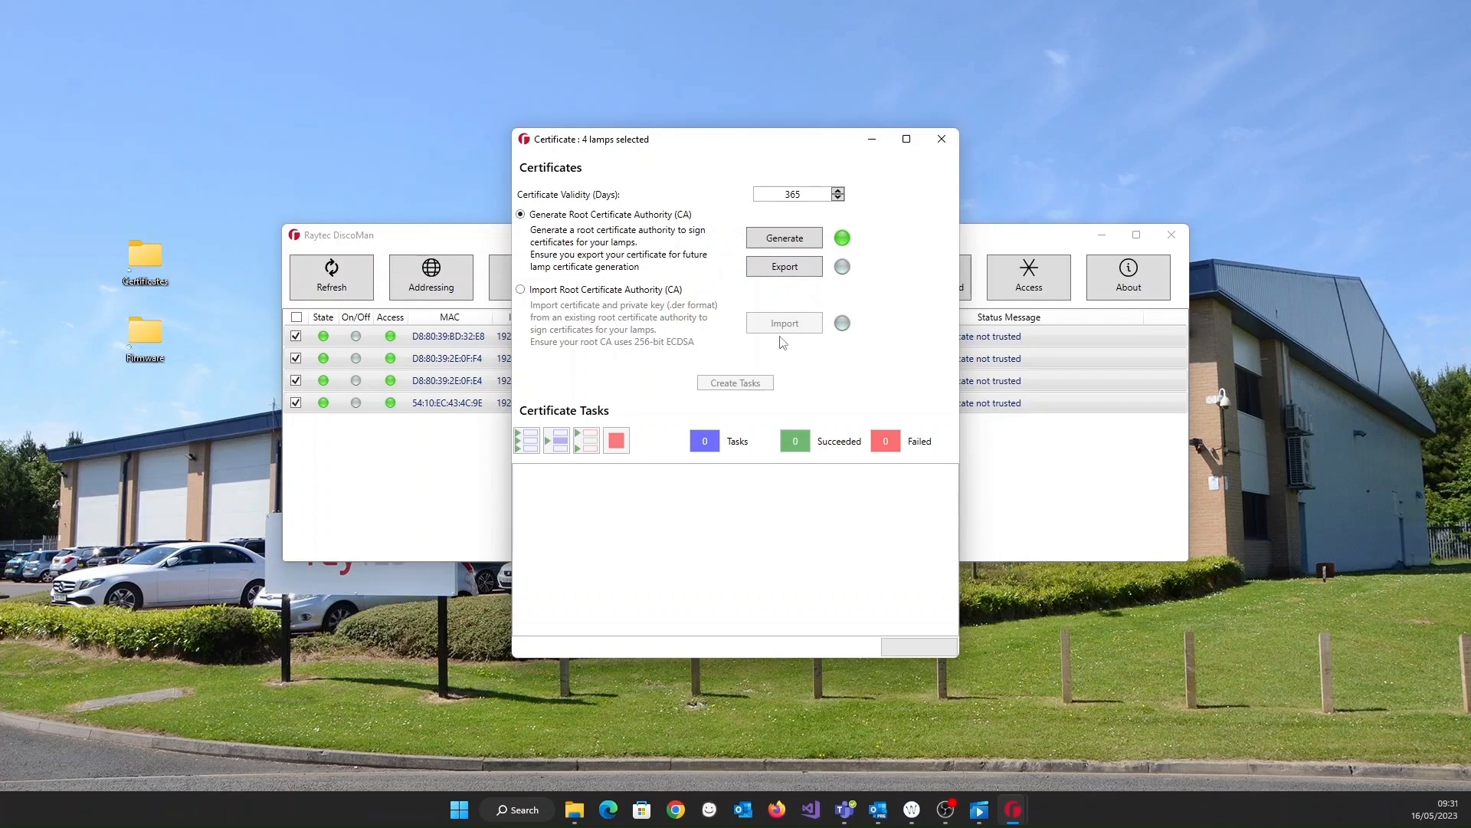
# - Export the generated root certificate and its key to the Certificates folder on the Desktop
pyautogui.click(803, 269)
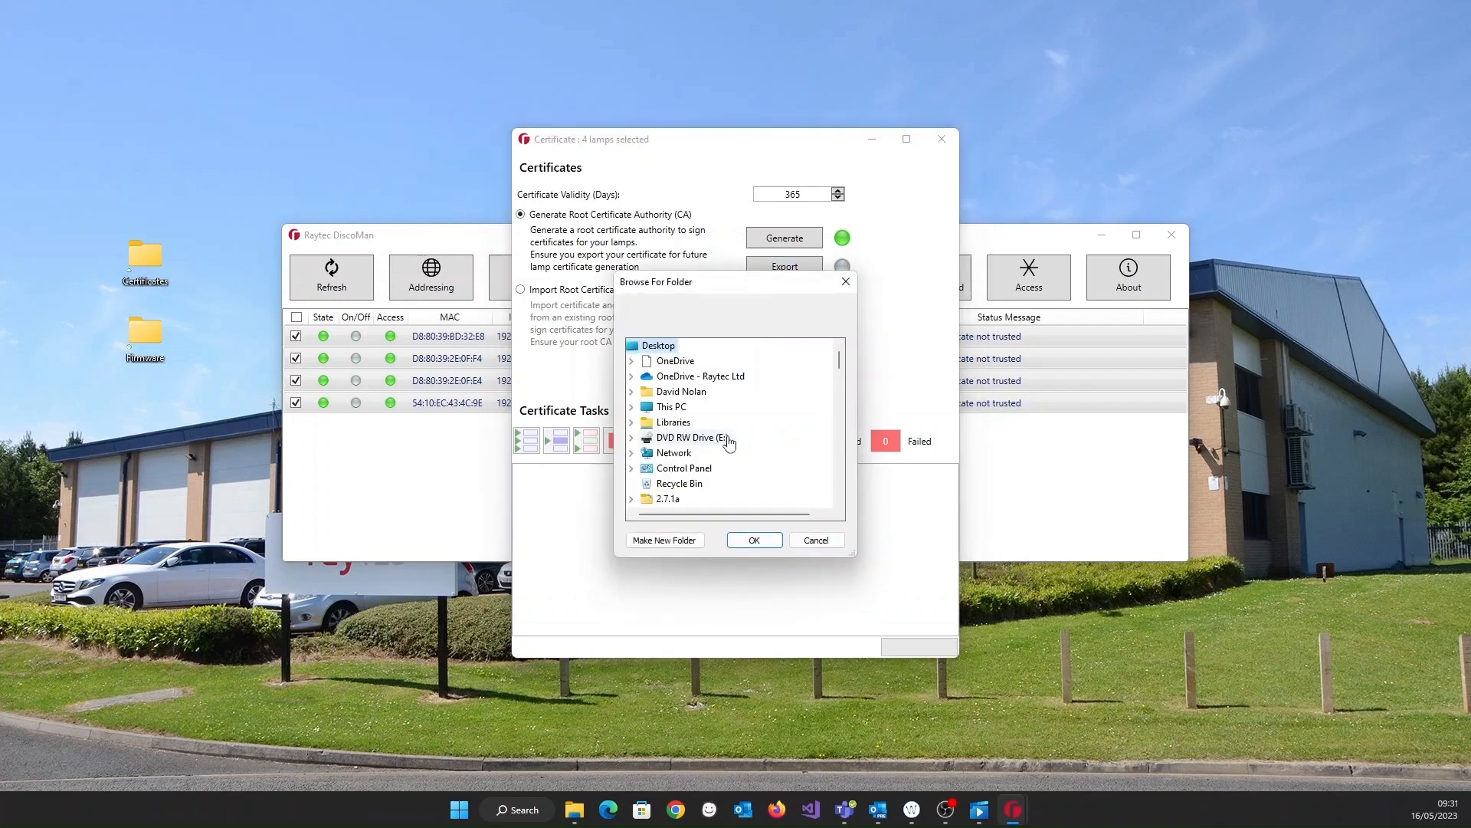
pyautogui.scroll(-2, 686, 453)
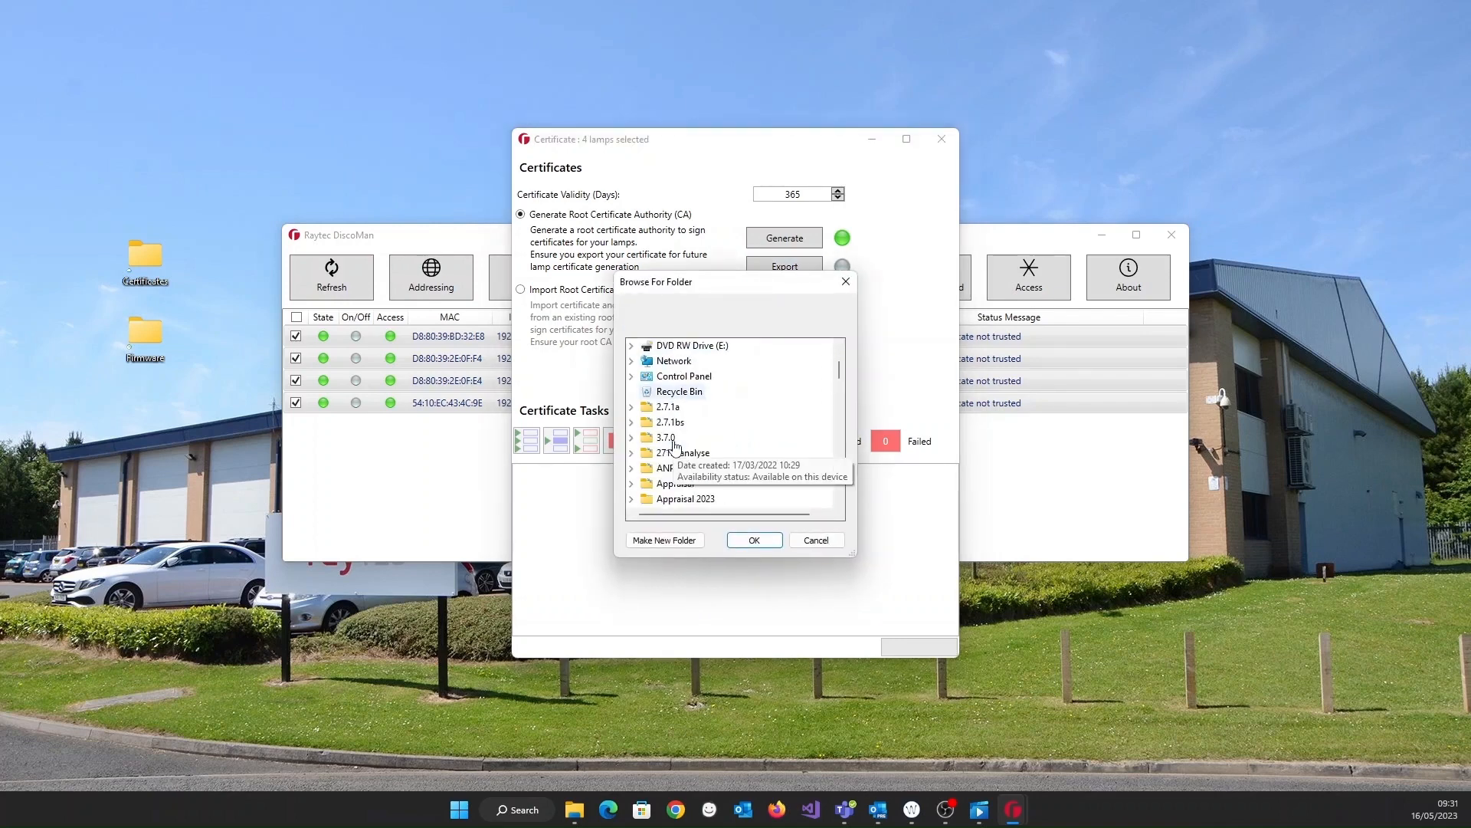
pyautogui.scroll(2, 687, 429)
pyautogui.scroll(-7, 687, 460)
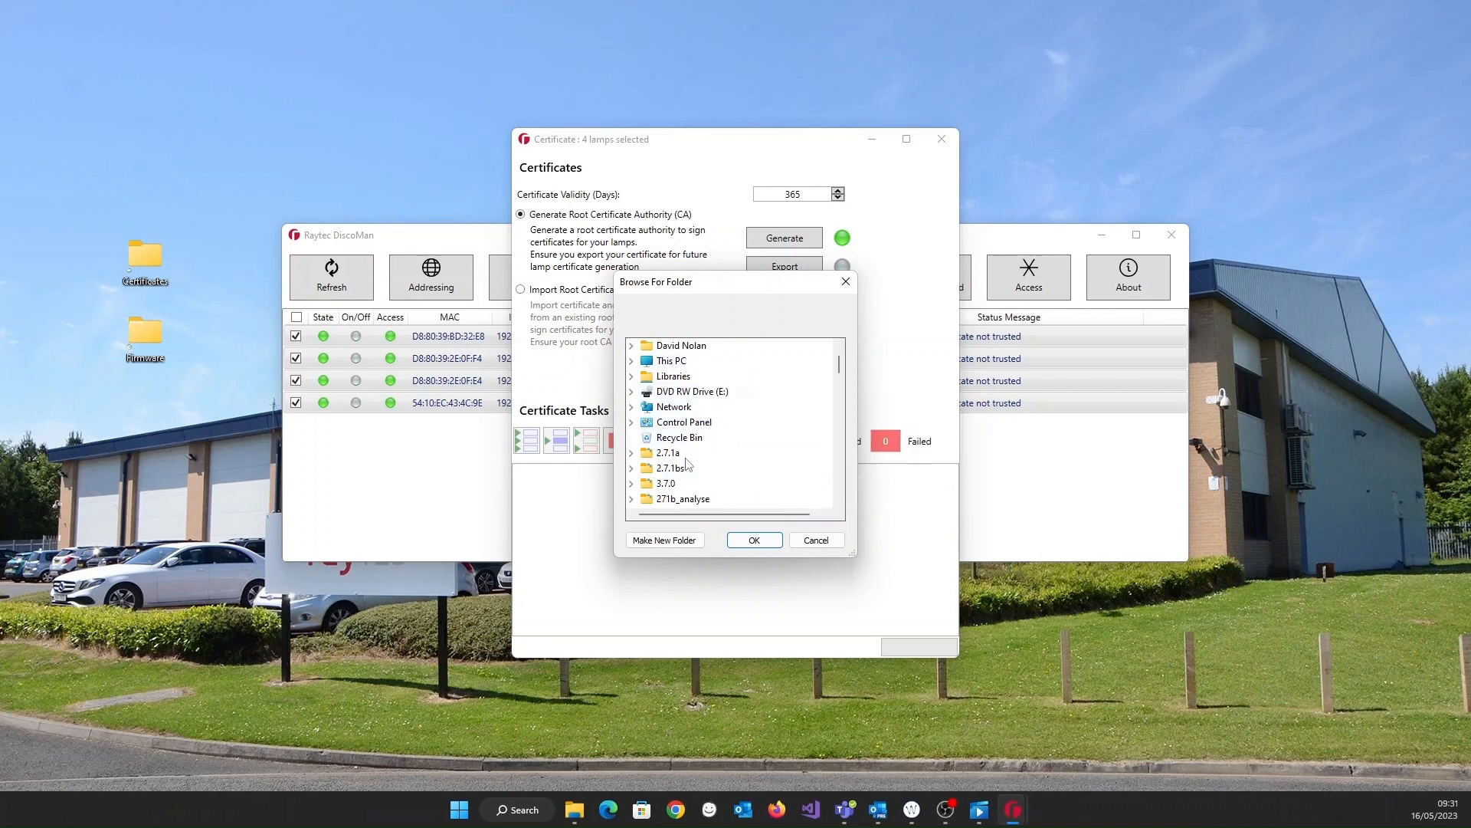
pyautogui.scroll(7, 682, 460)
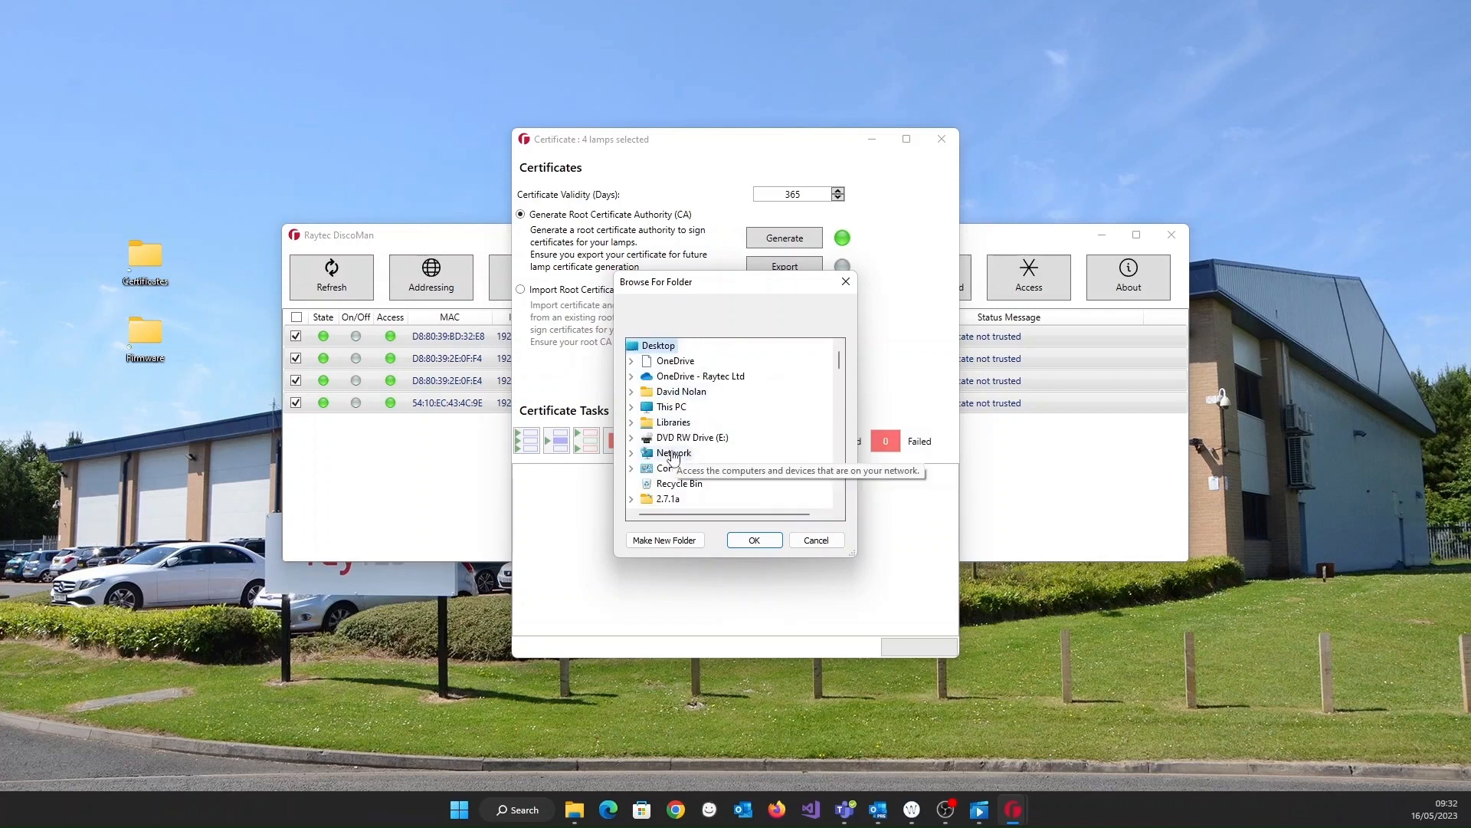
pyautogui.doubleClick(681, 407)
pyautogui.doubleClick(685, 376)
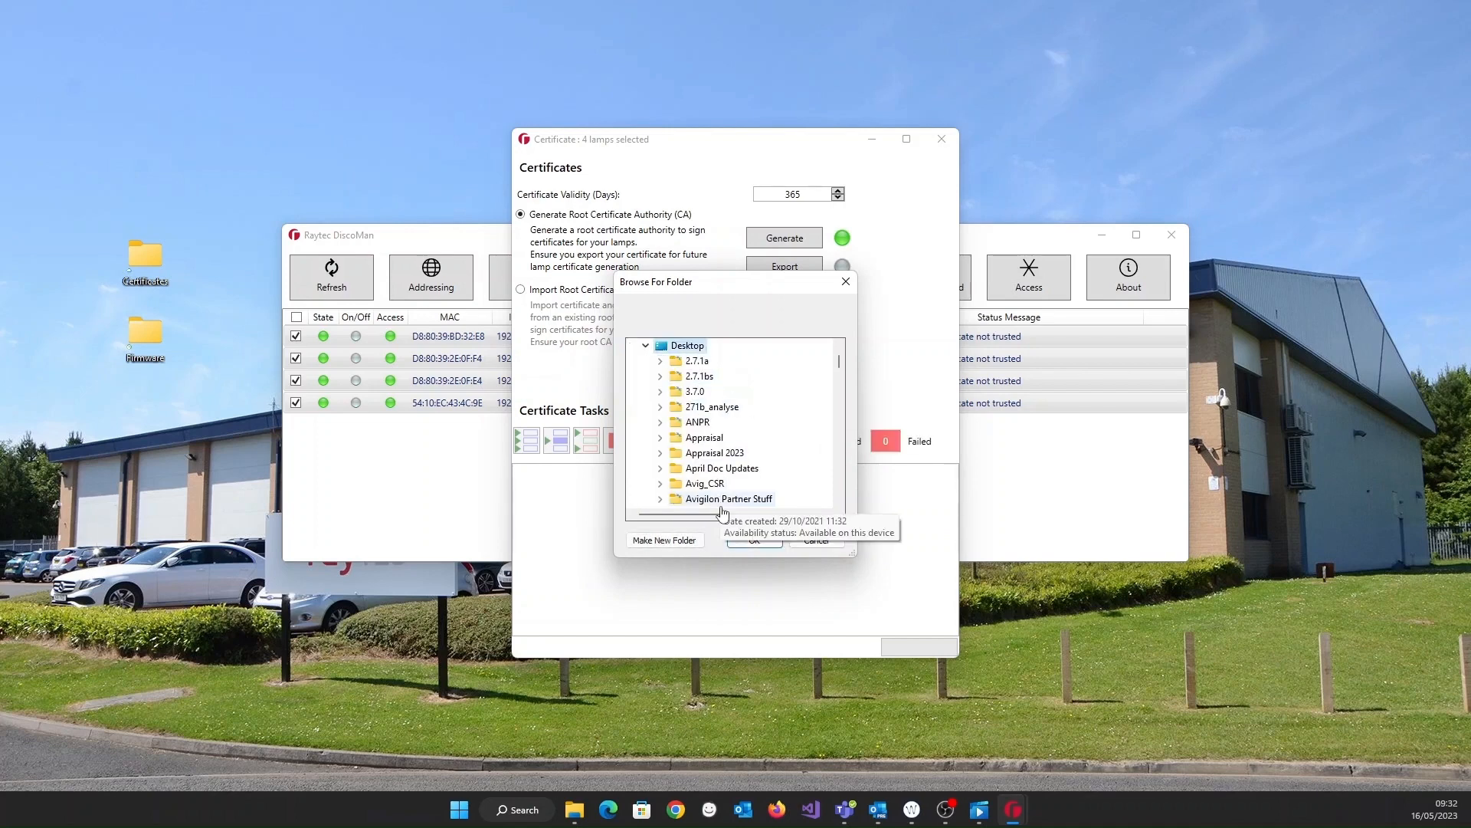
pyautogui.scroll(-4, 720, 452)
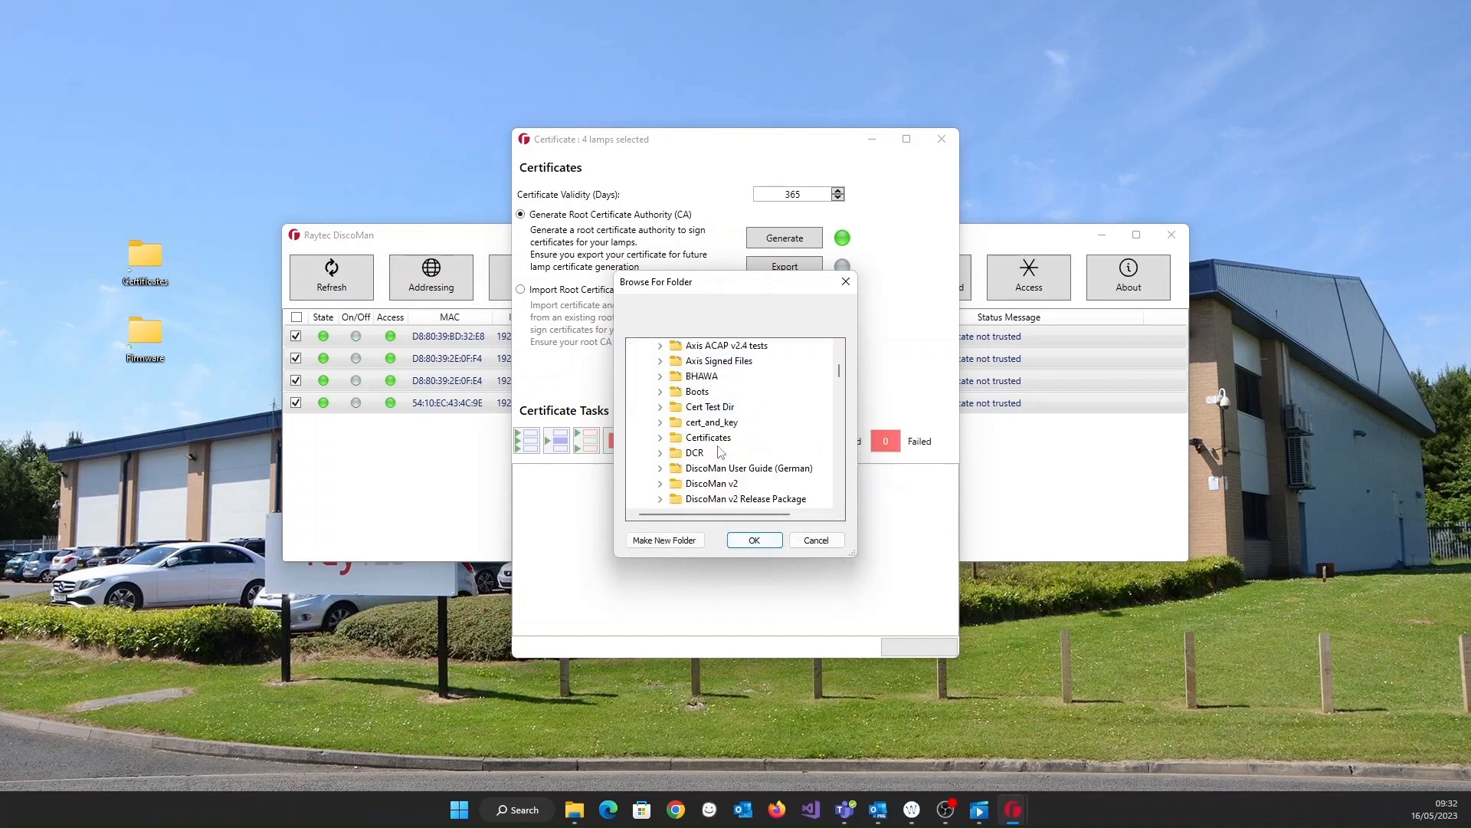
pyautogui.click(712, 438)
pyautogui.click(753, 540)
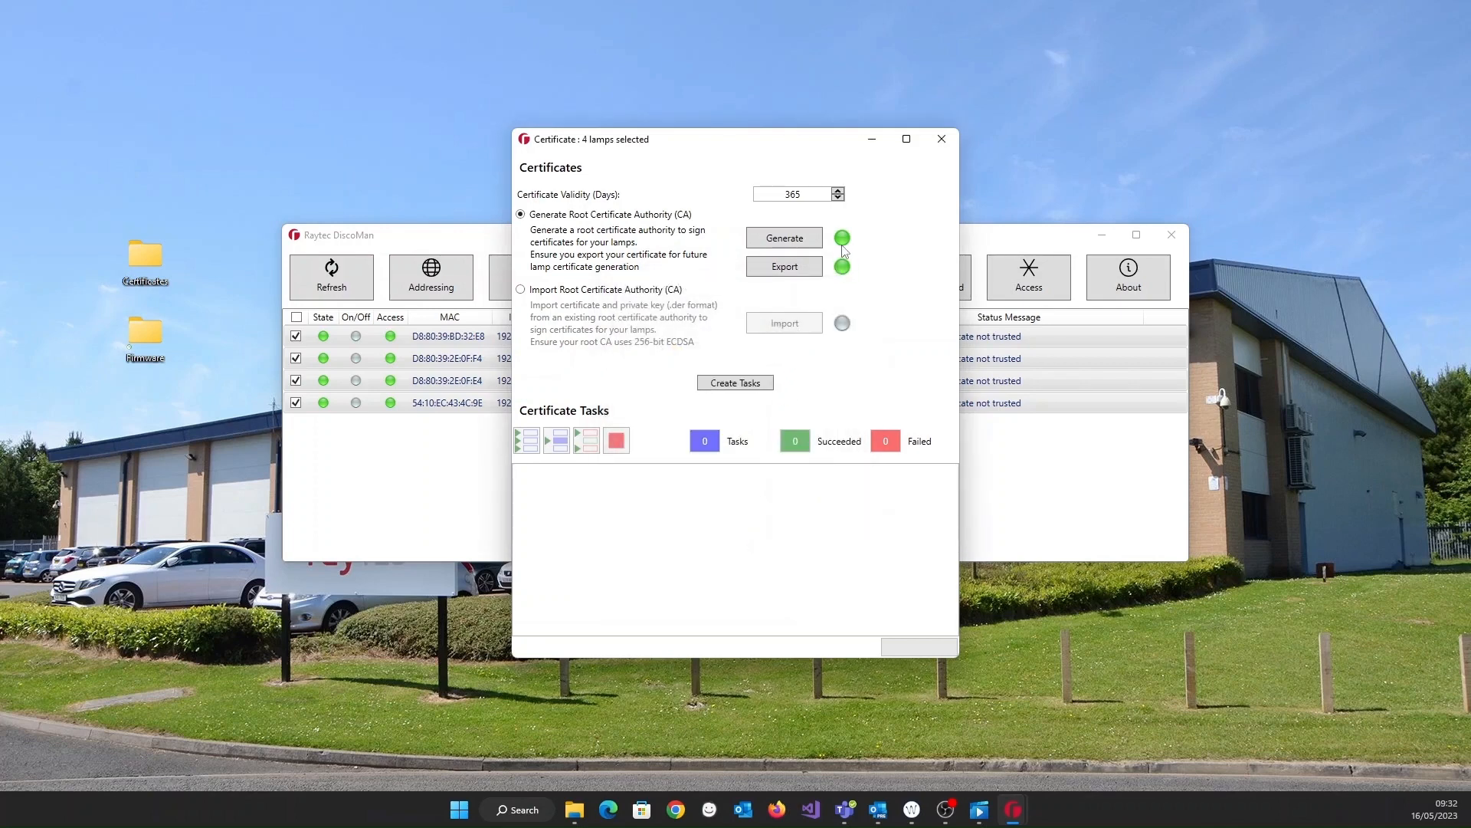
# - Create and run all certificate tasks for the four lamps, and refresh the lamp list until their status returns
pyautogui.click(762, 385)
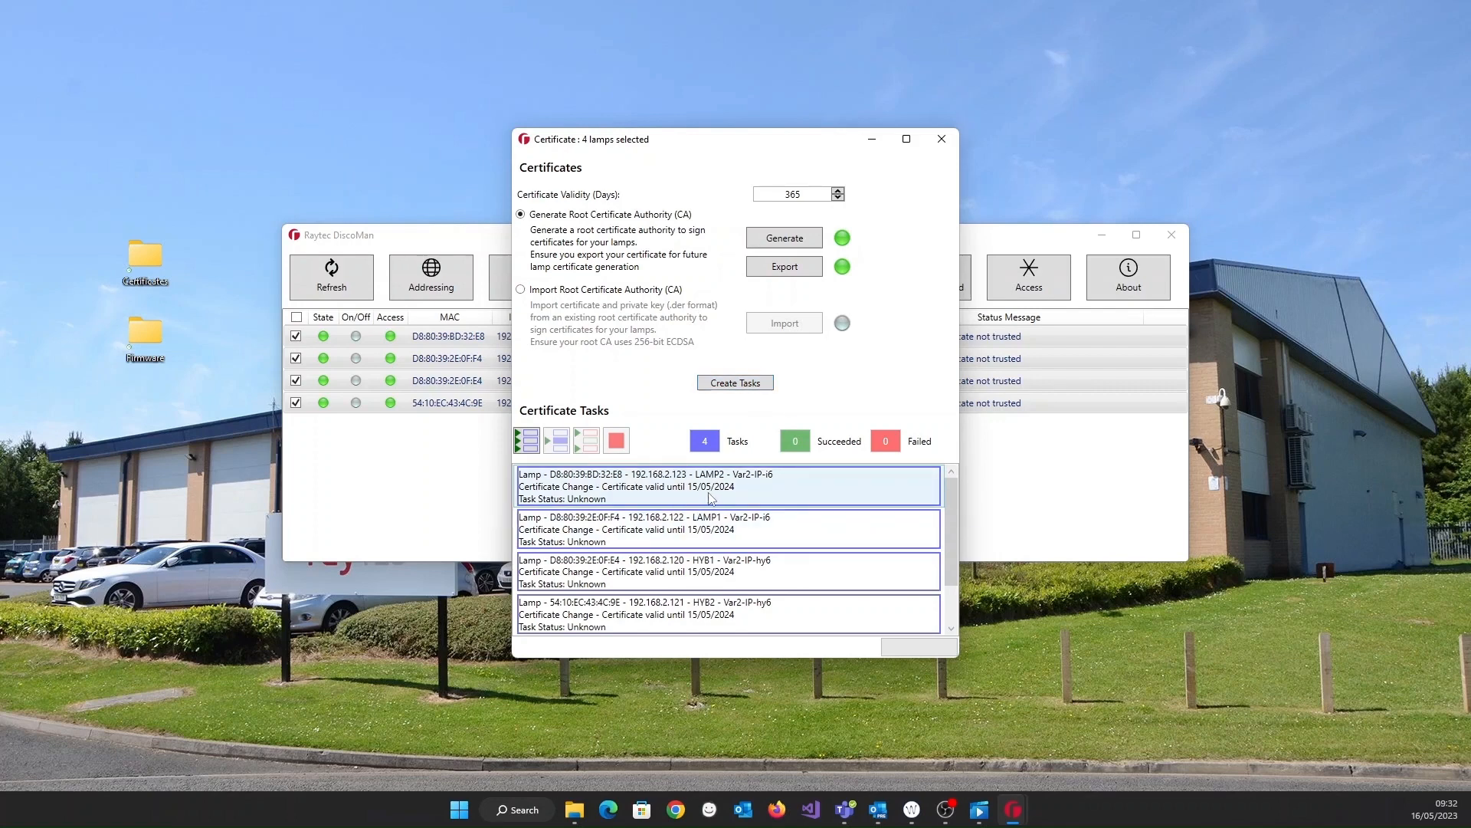
pyautogui.click(537, 447)
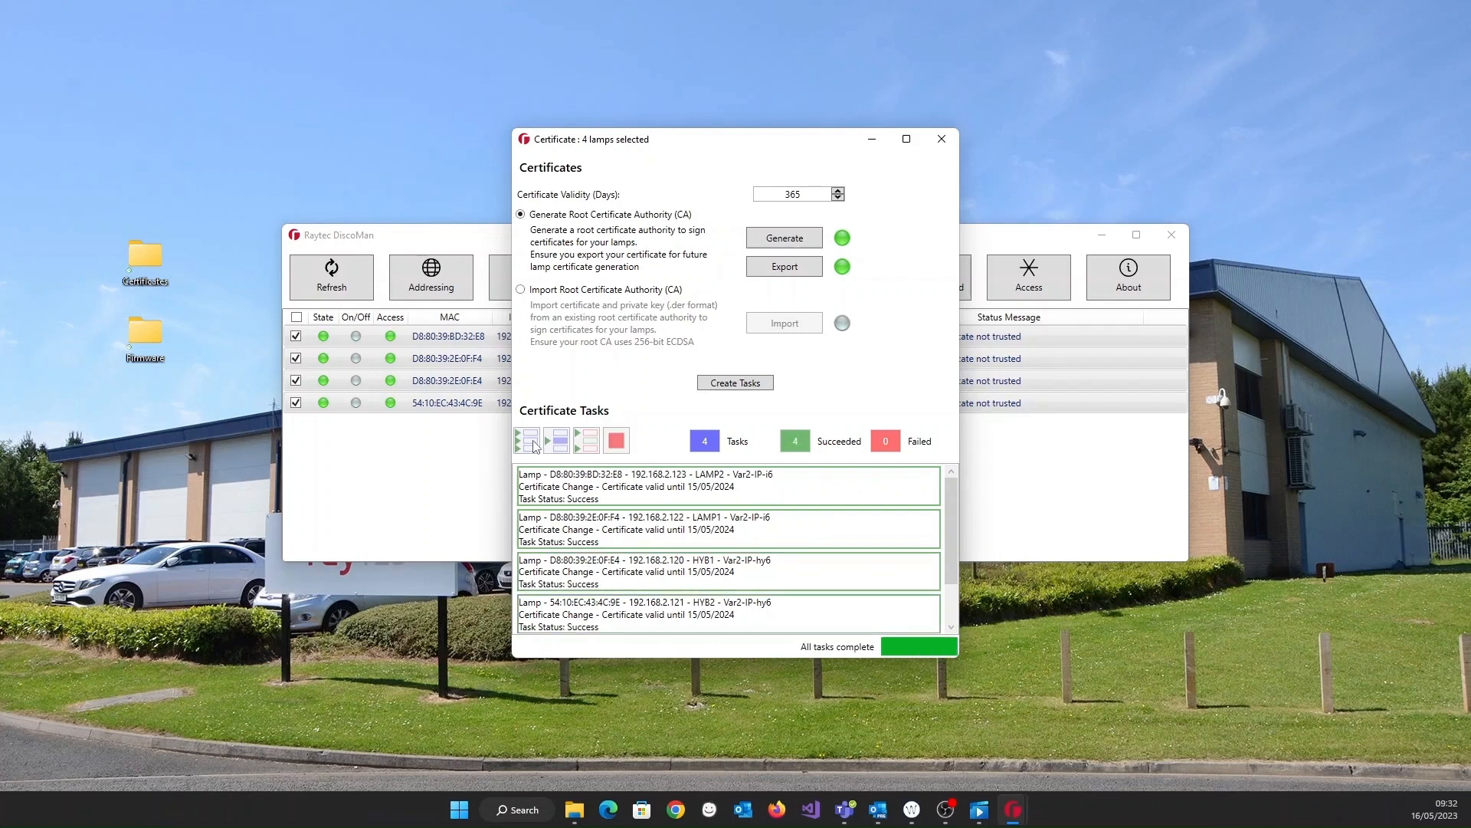
pyautogui.click(942, 141)
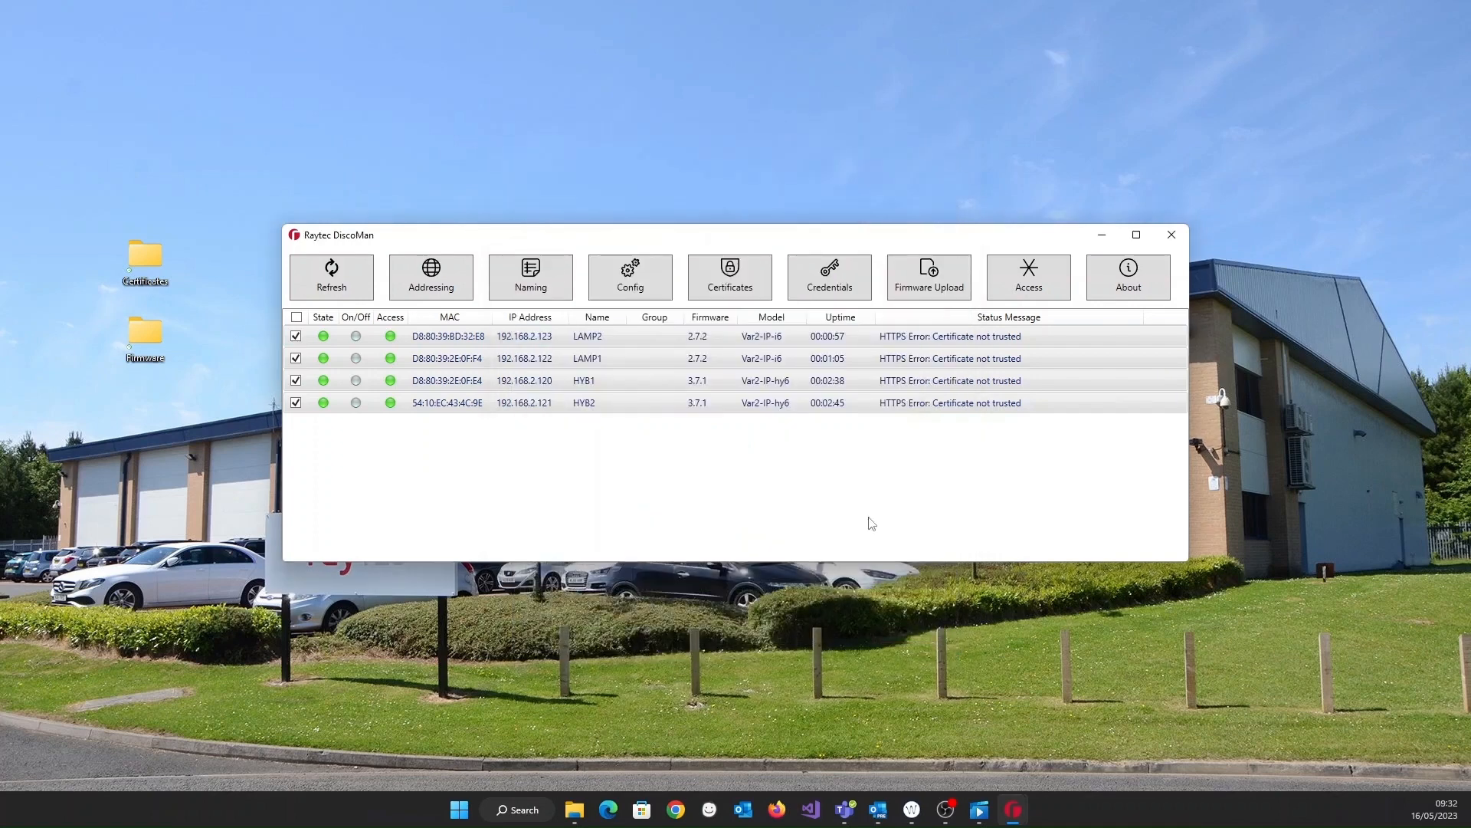
pyautogui.click(360, 285)
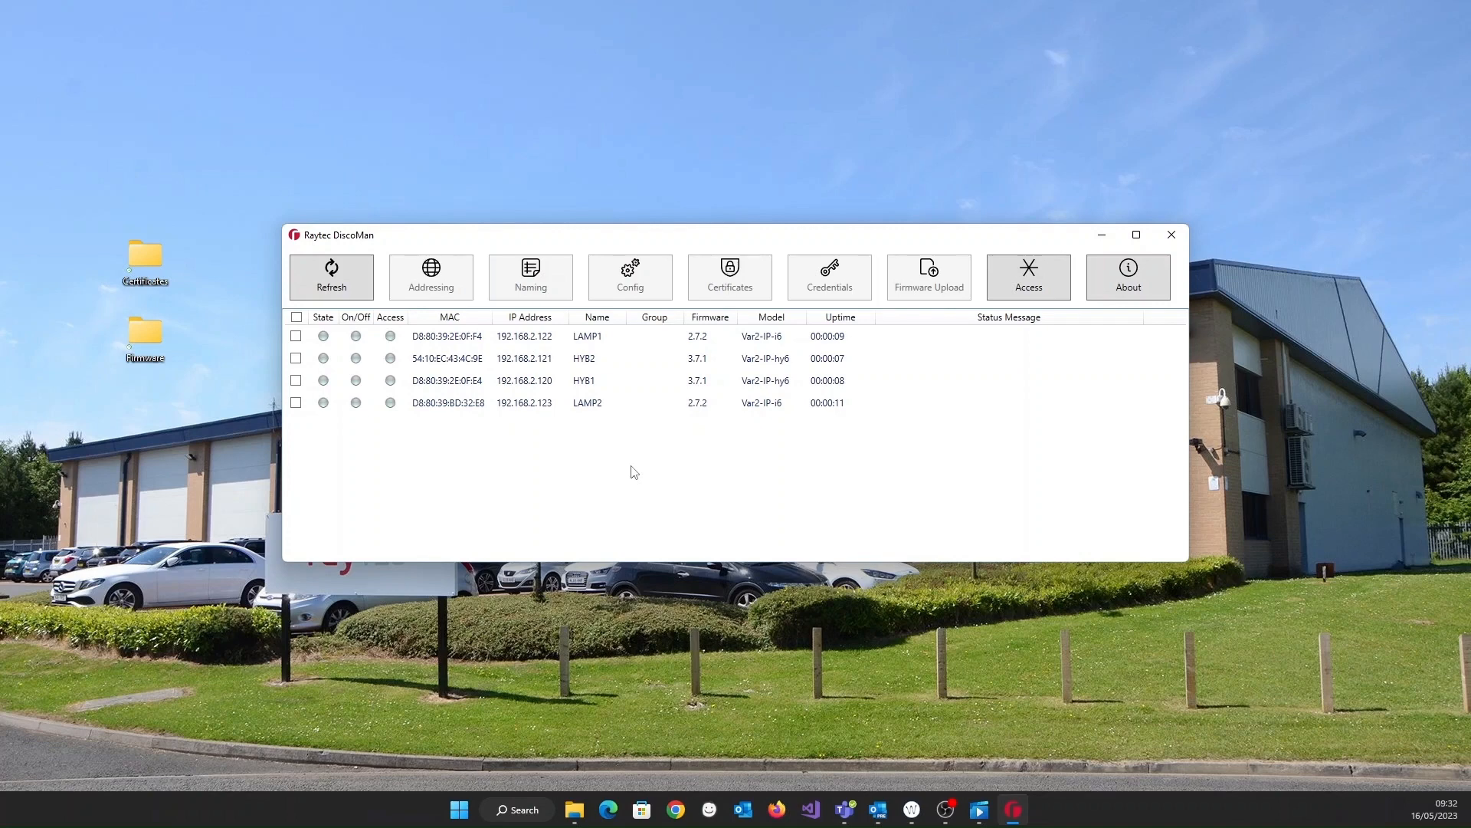
pyautogui.click(358, 292)
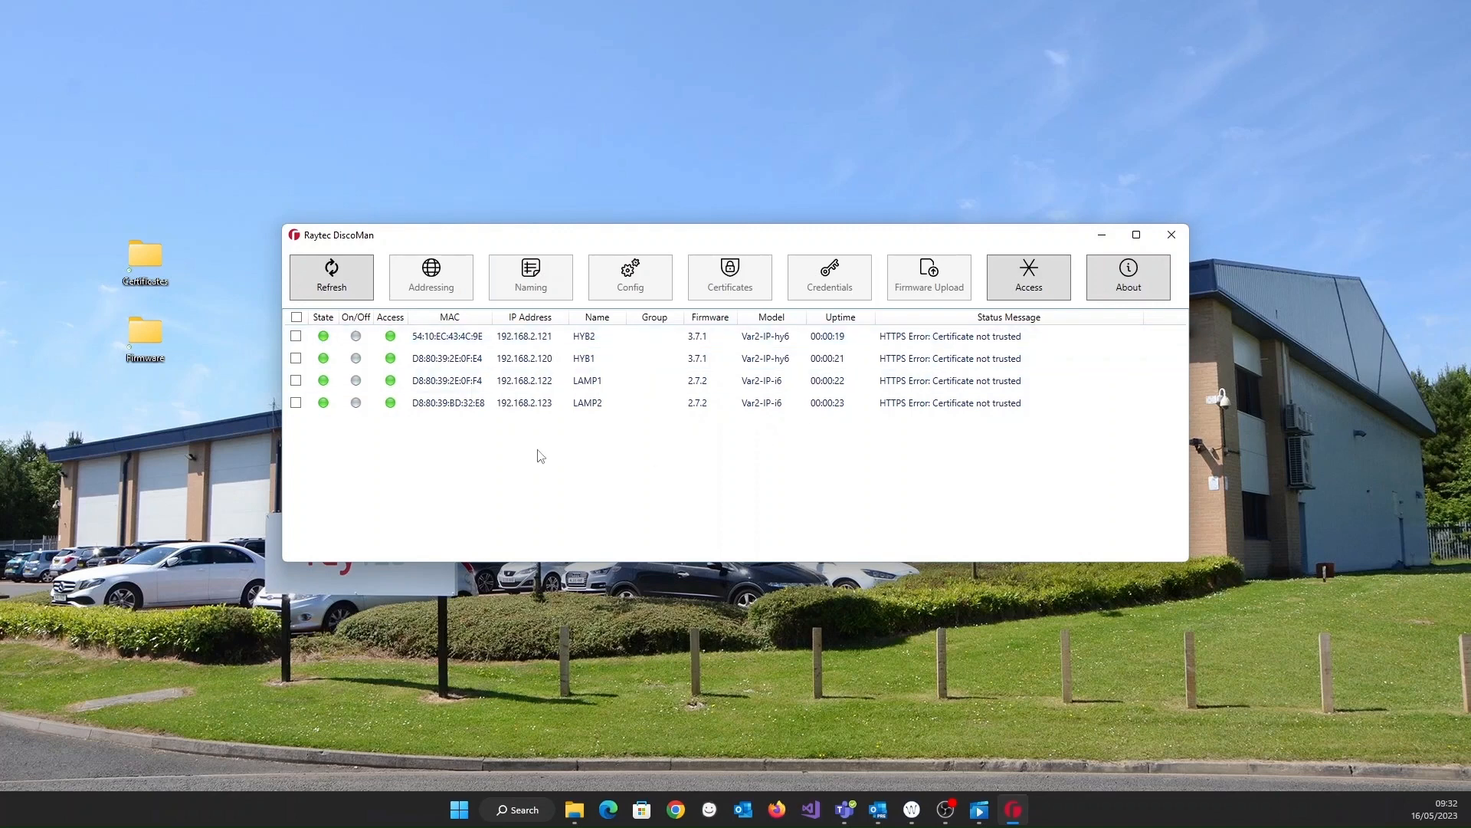
# - Open the exported Certificate file from the desktop Certificates folder and start installing it with Local Machine as the store location
pyautogui.doubleClick(152, 282)
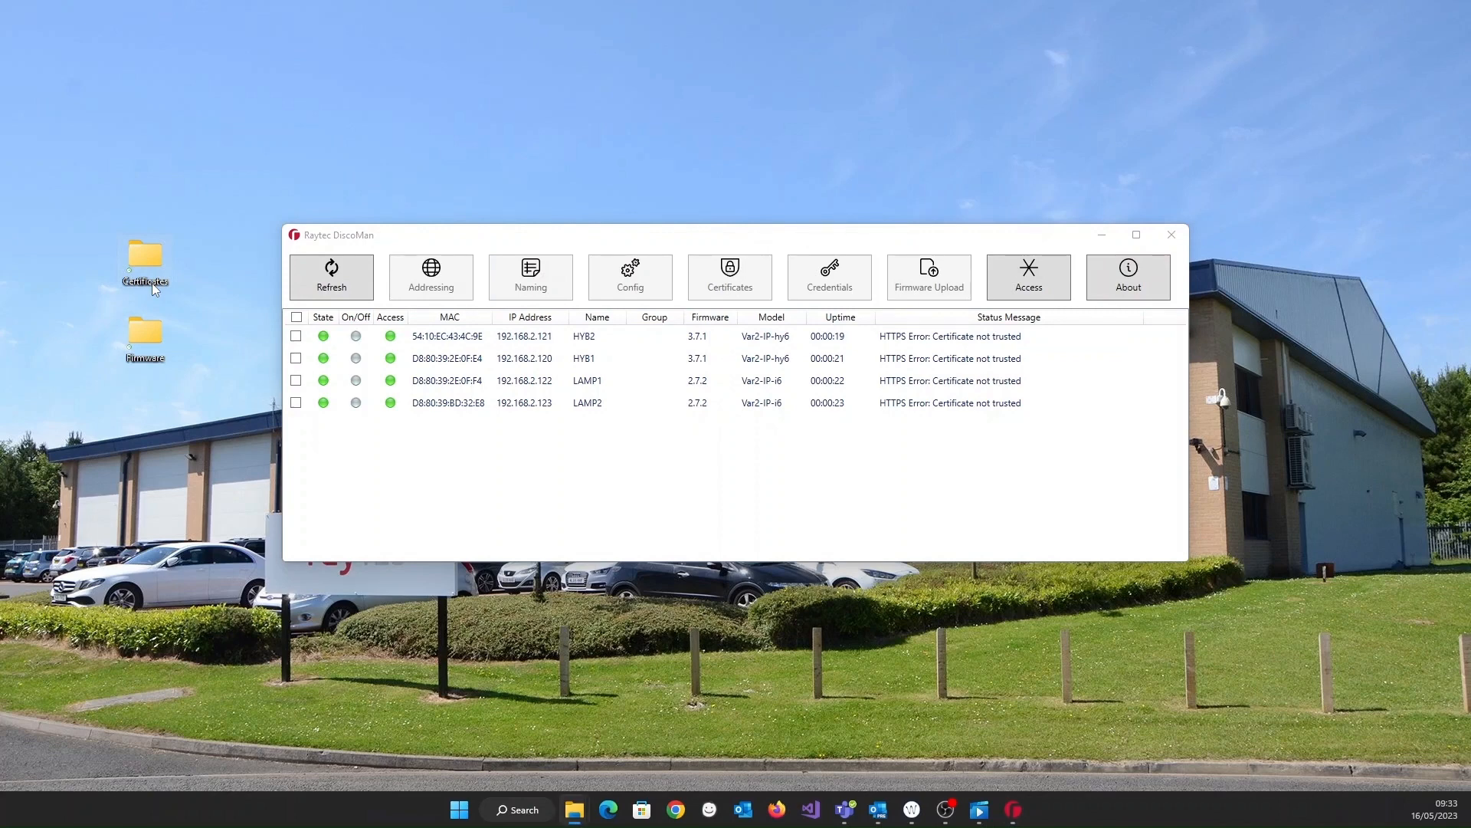
pyautogui.moveTo(63, 109); pyautogui.dragTo(1184, 115)
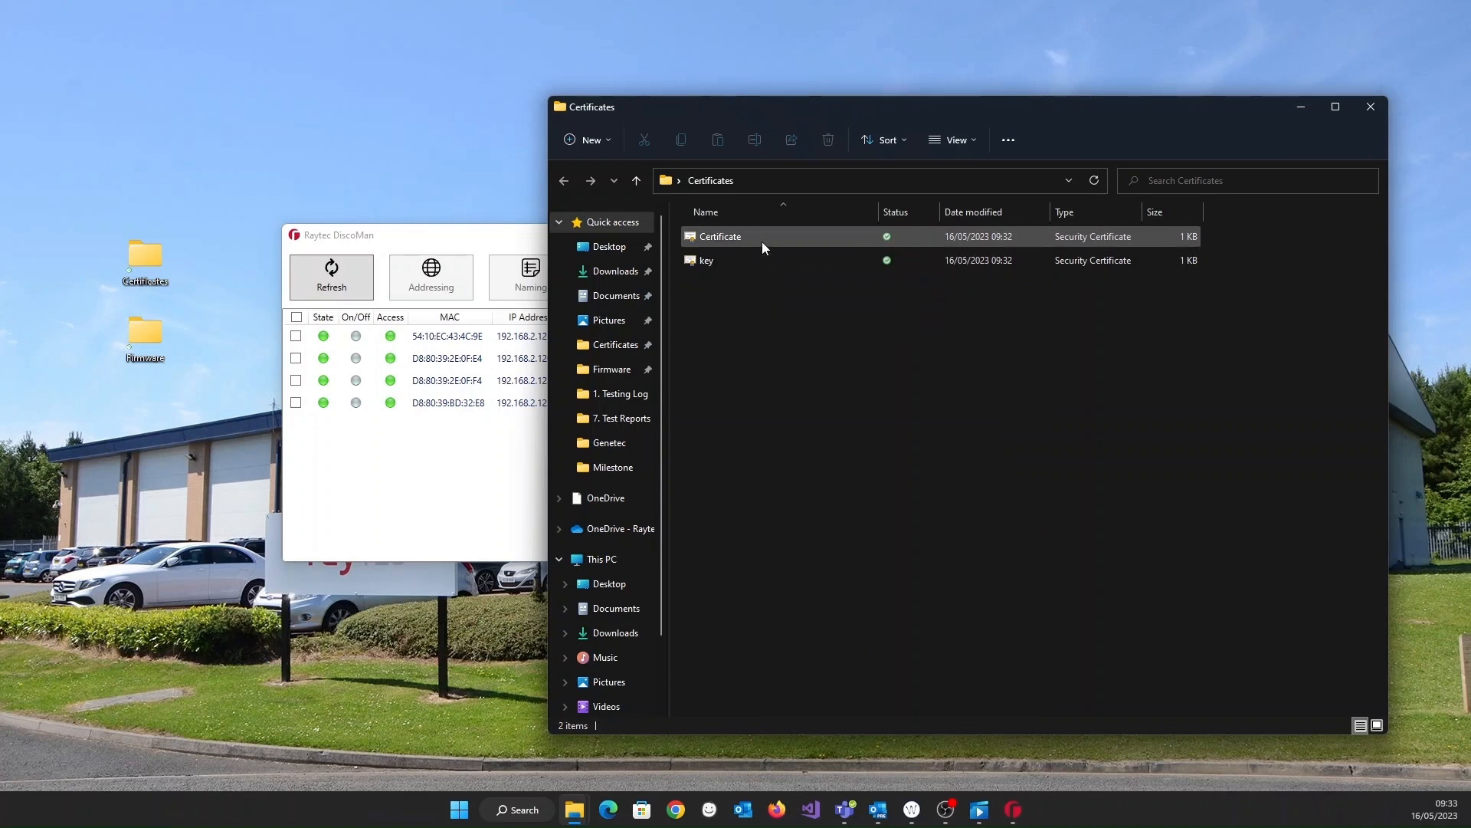
pyautogui.moveTo(762, 241)
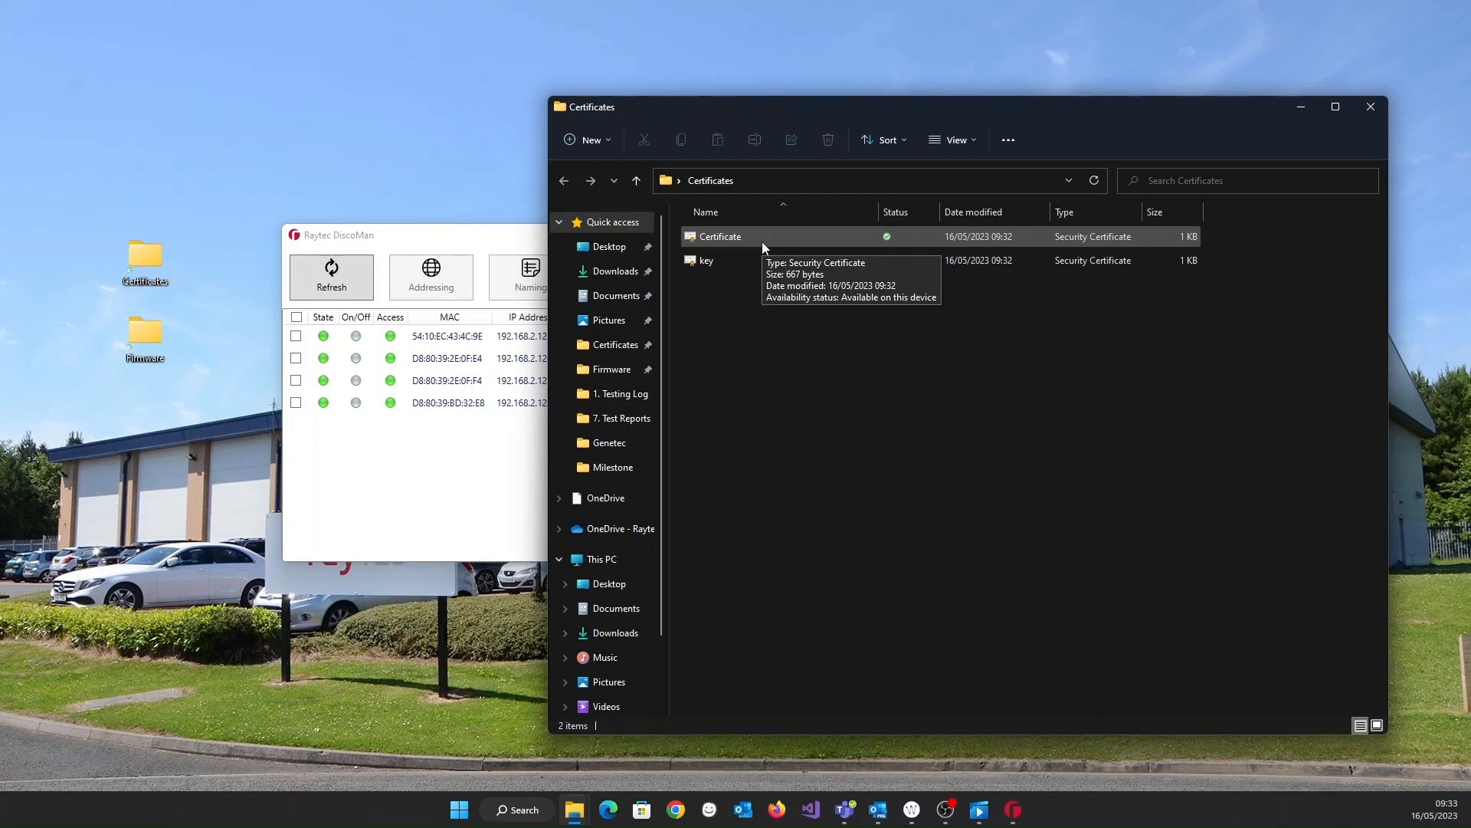
pyautogui.doubleClick(763, 235)
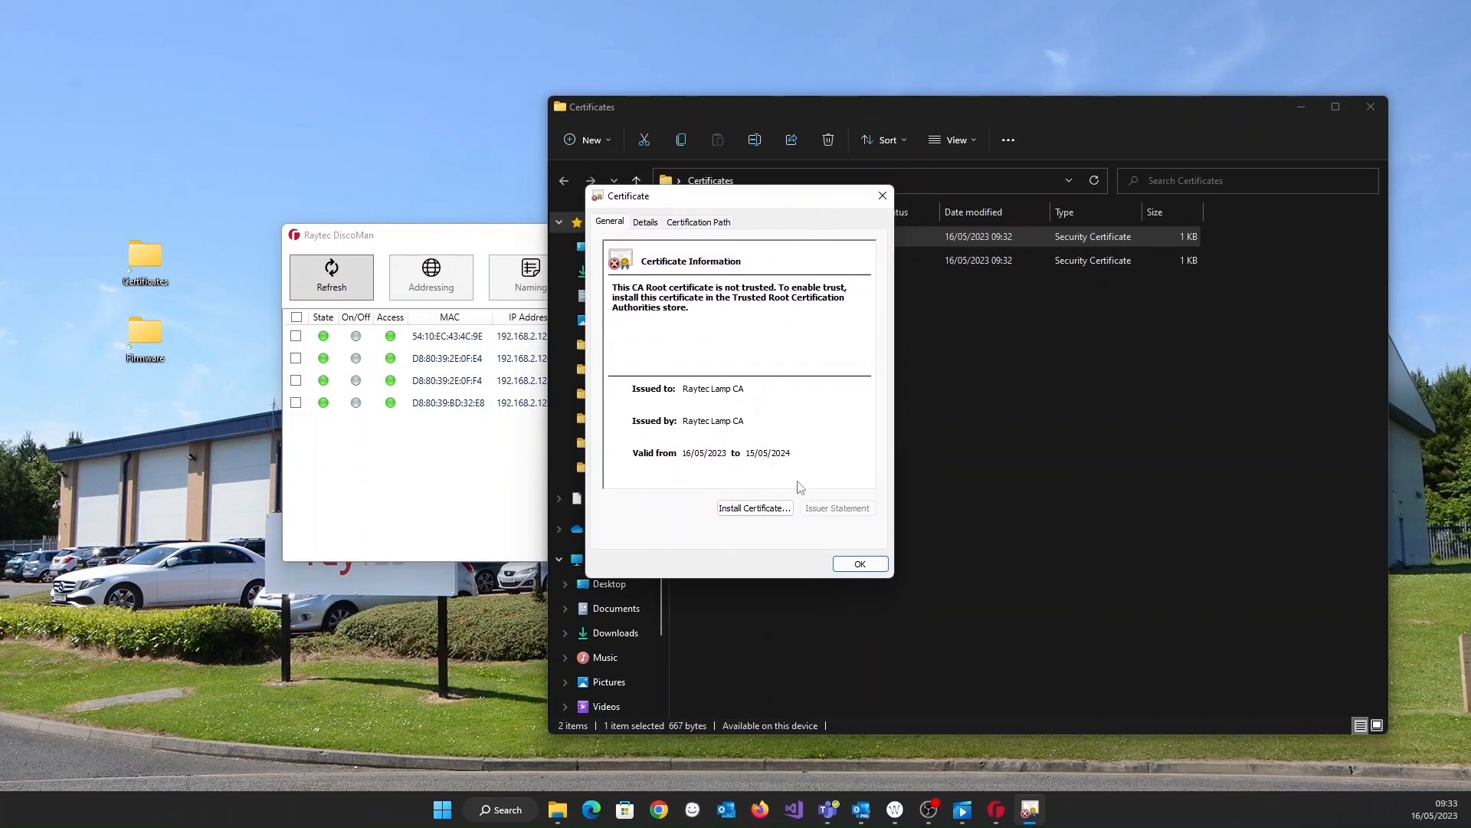
pyautogui.click(770, 510)
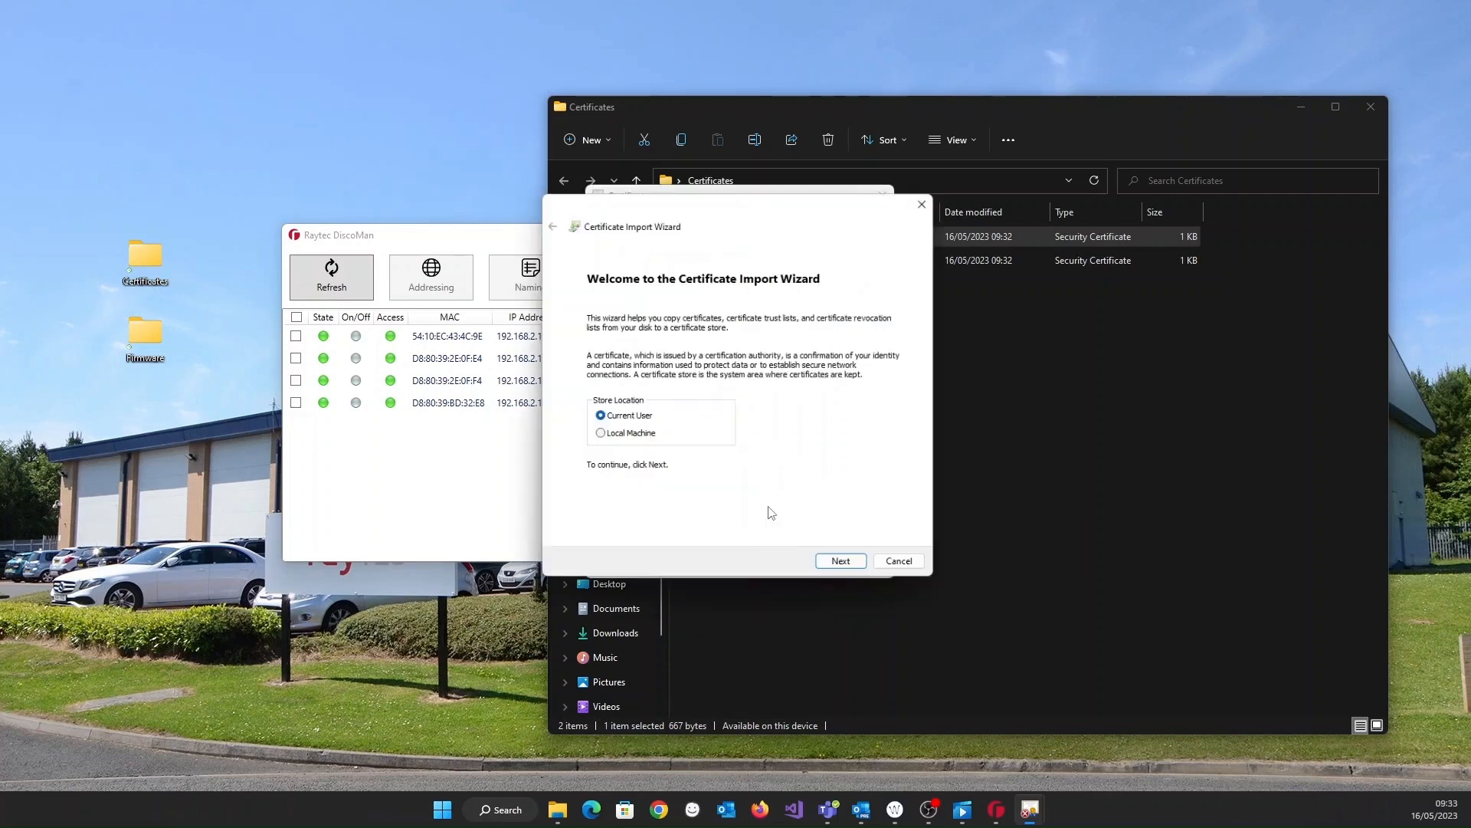
pyautogui.click(622, 438)
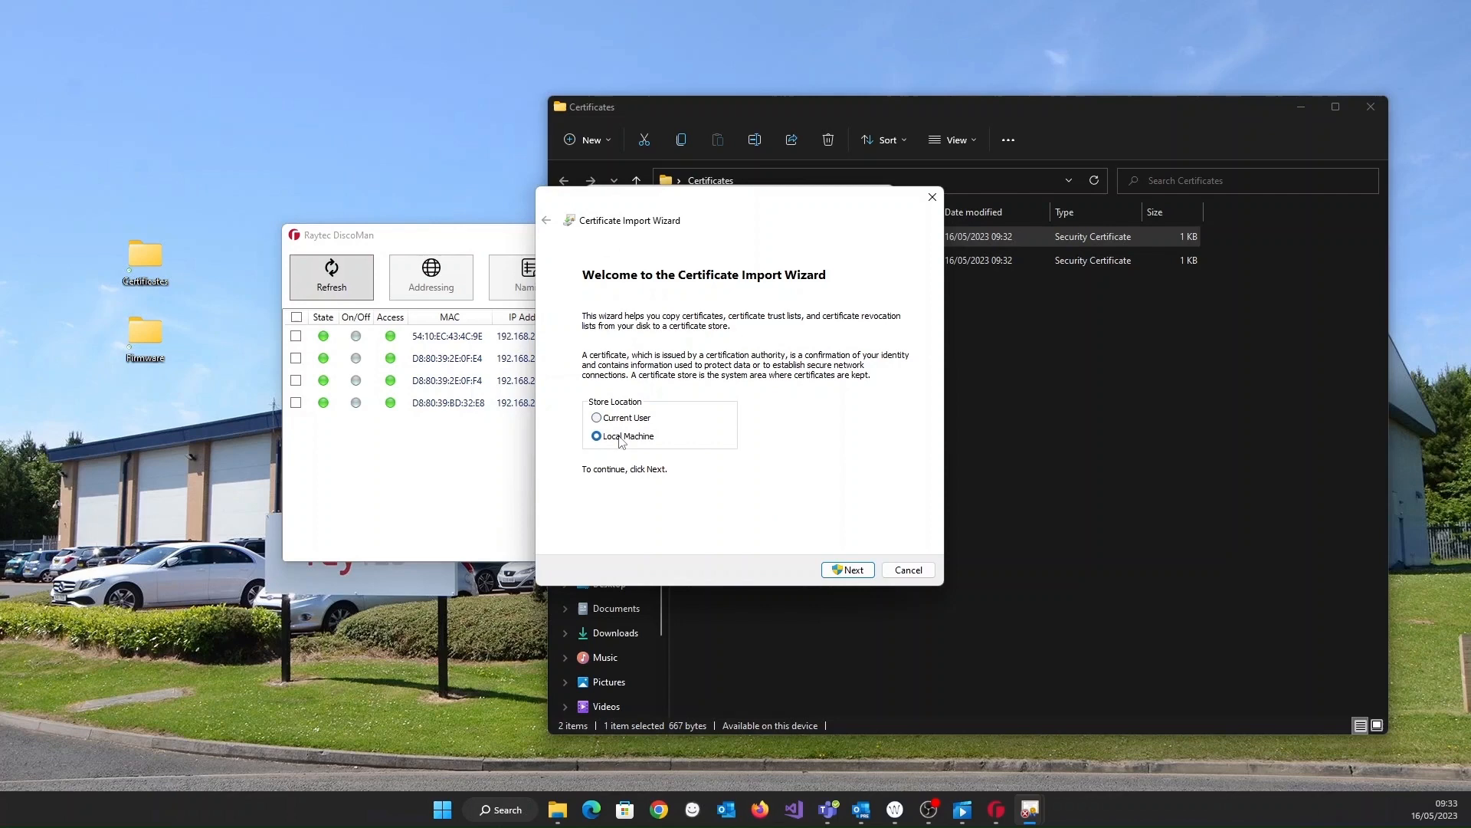
pyautogui.click(843, 571)
# - Place the certificate in the Trusted Root Certification Authorities store, finish the import and close the certificate
pyautogui.click(606, 373)
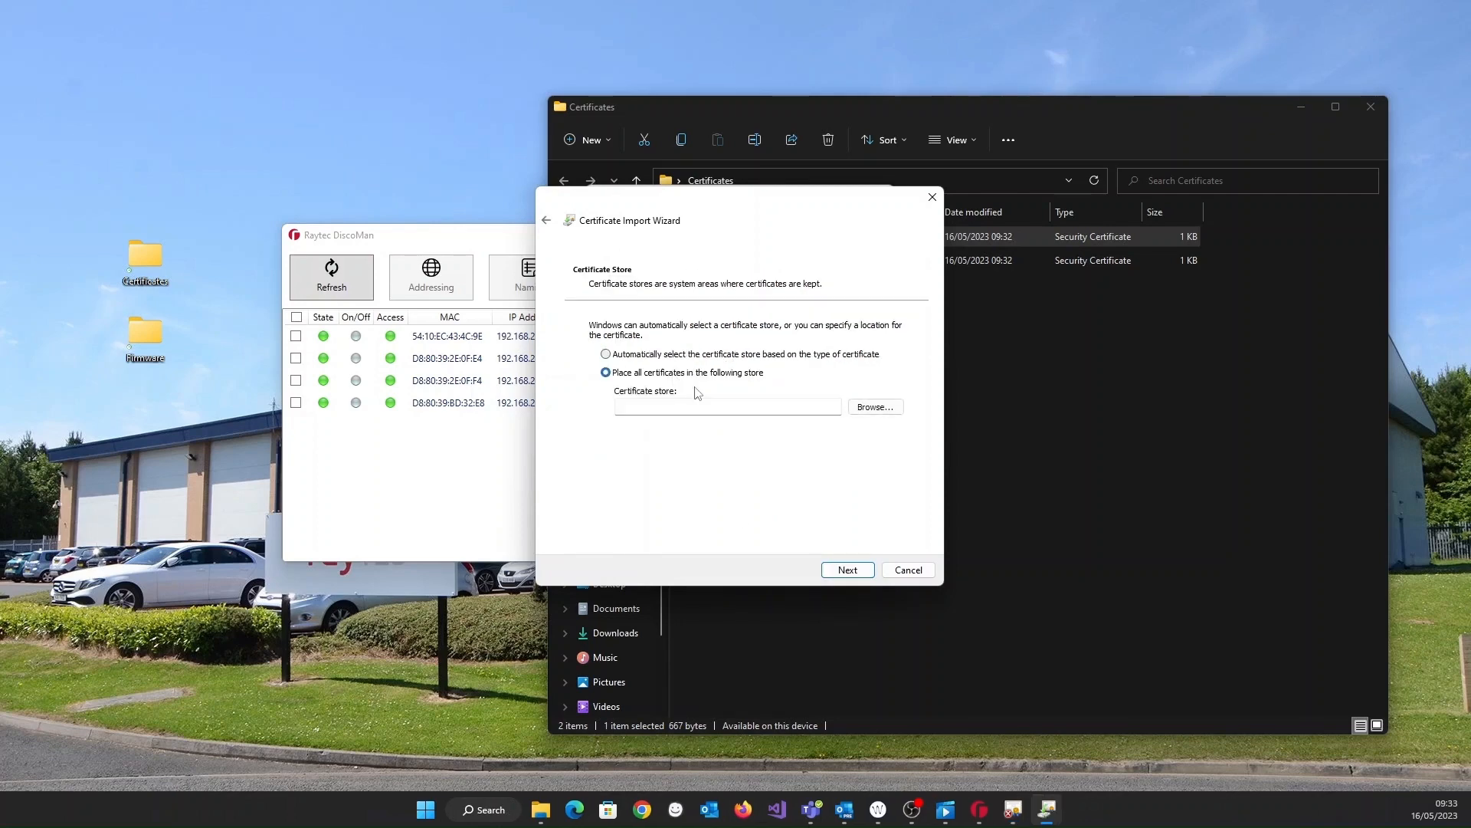
pyautogui.click(892, 408)
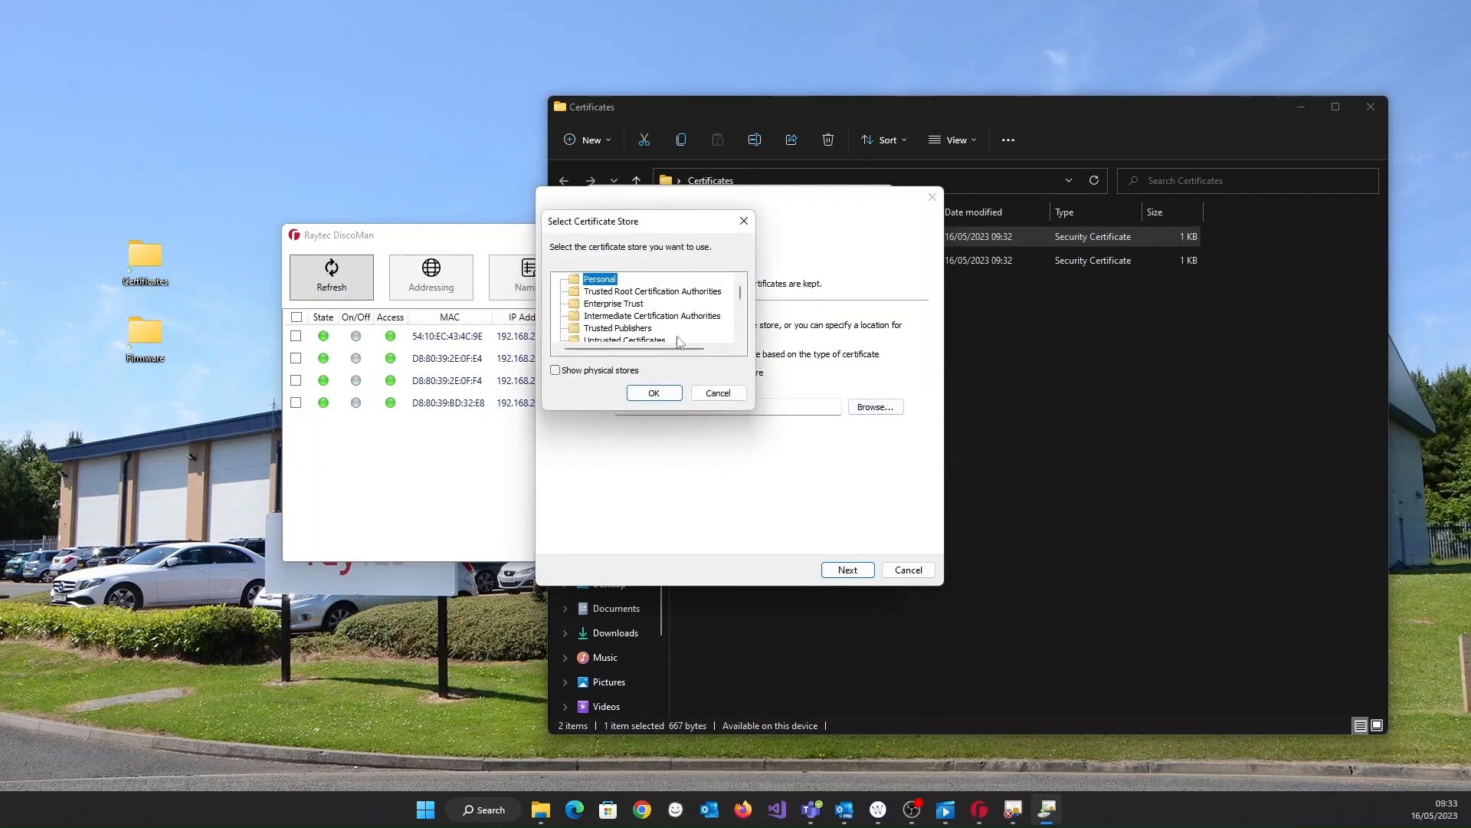
pyautogui.click(660, 295)
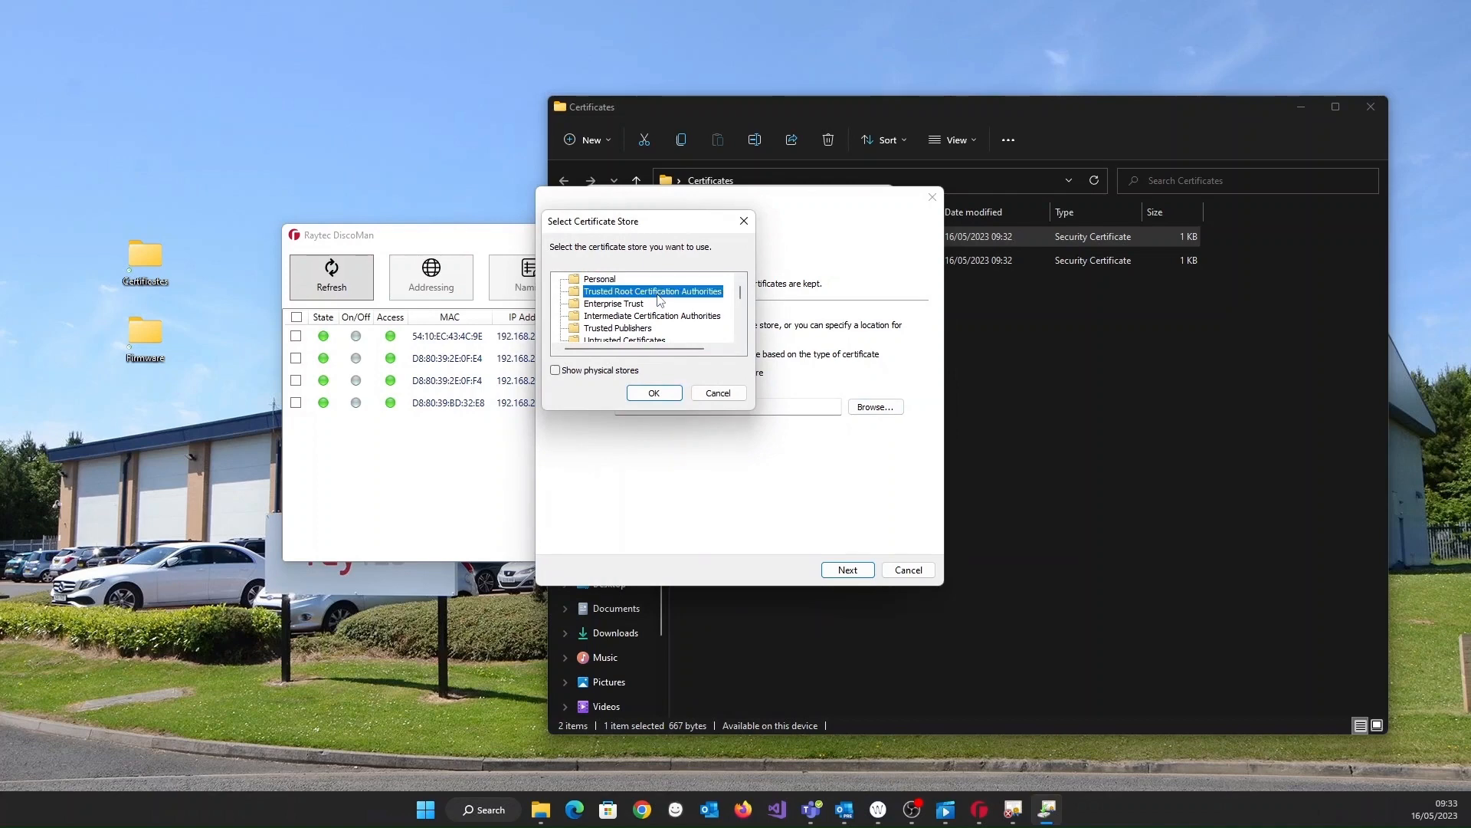
pyautogui.click(654, 393)
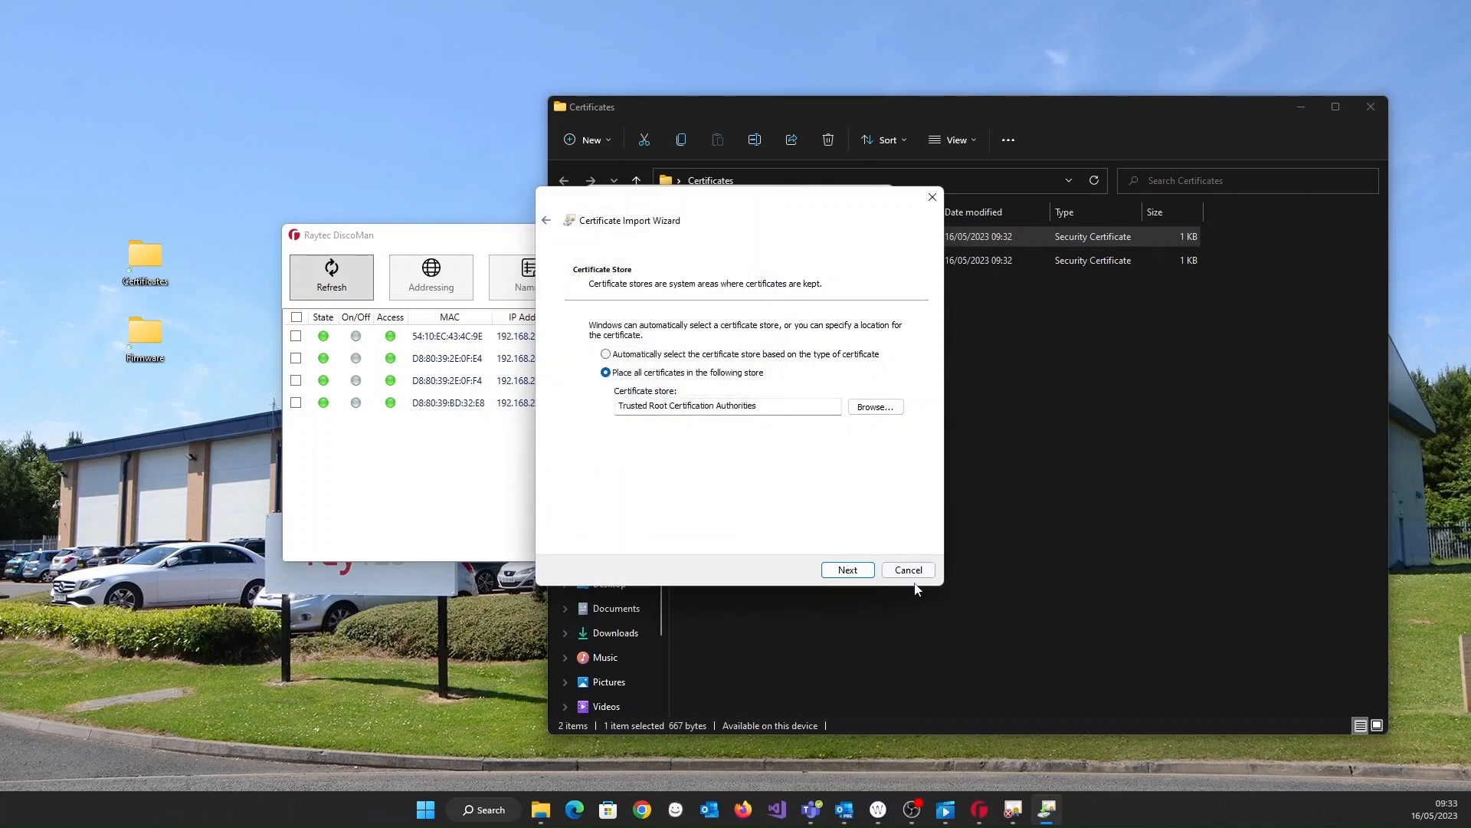
pyautogui.click(846, 573)
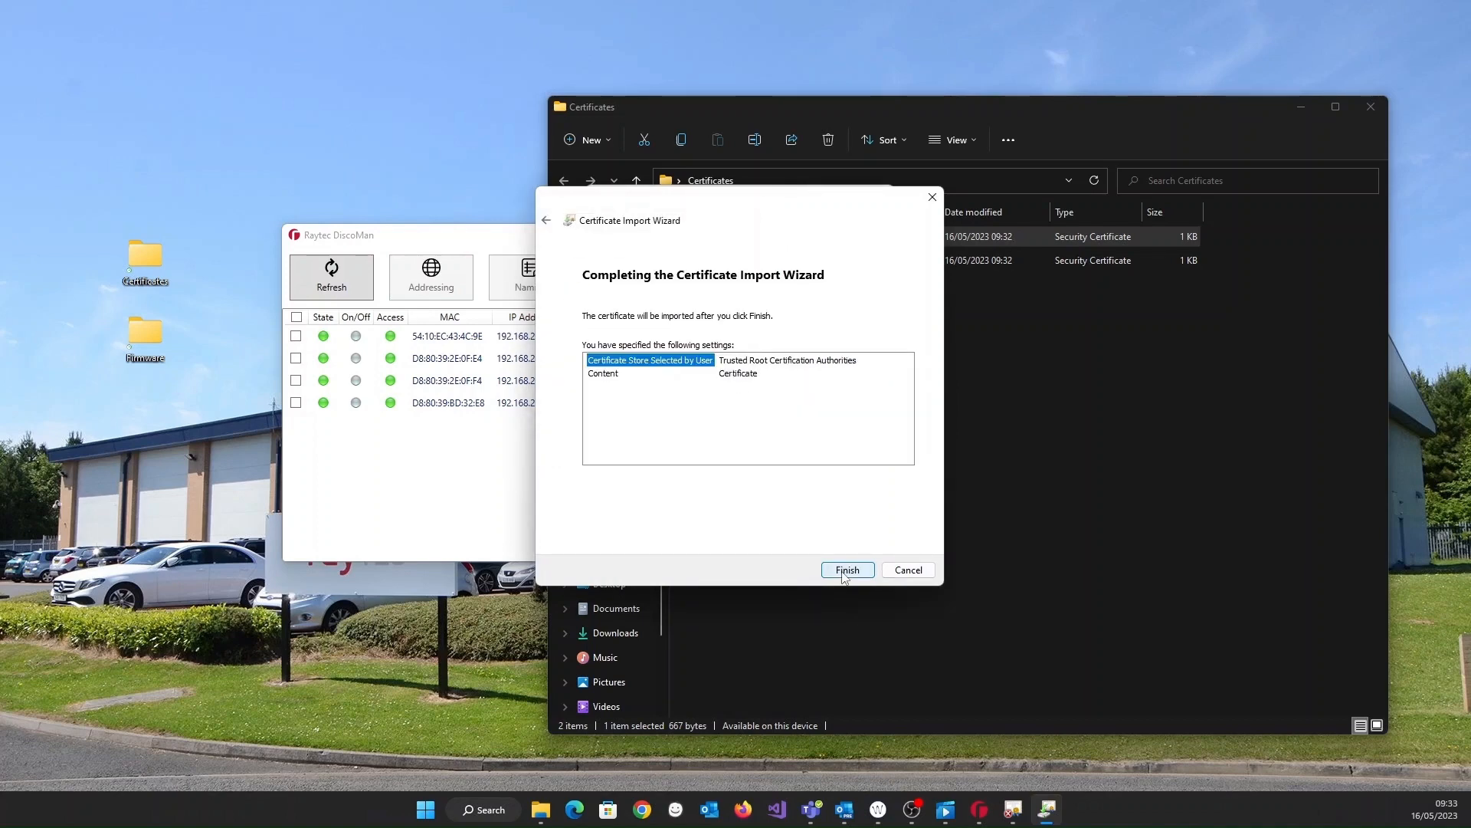
pyautogui.click(846, 570)
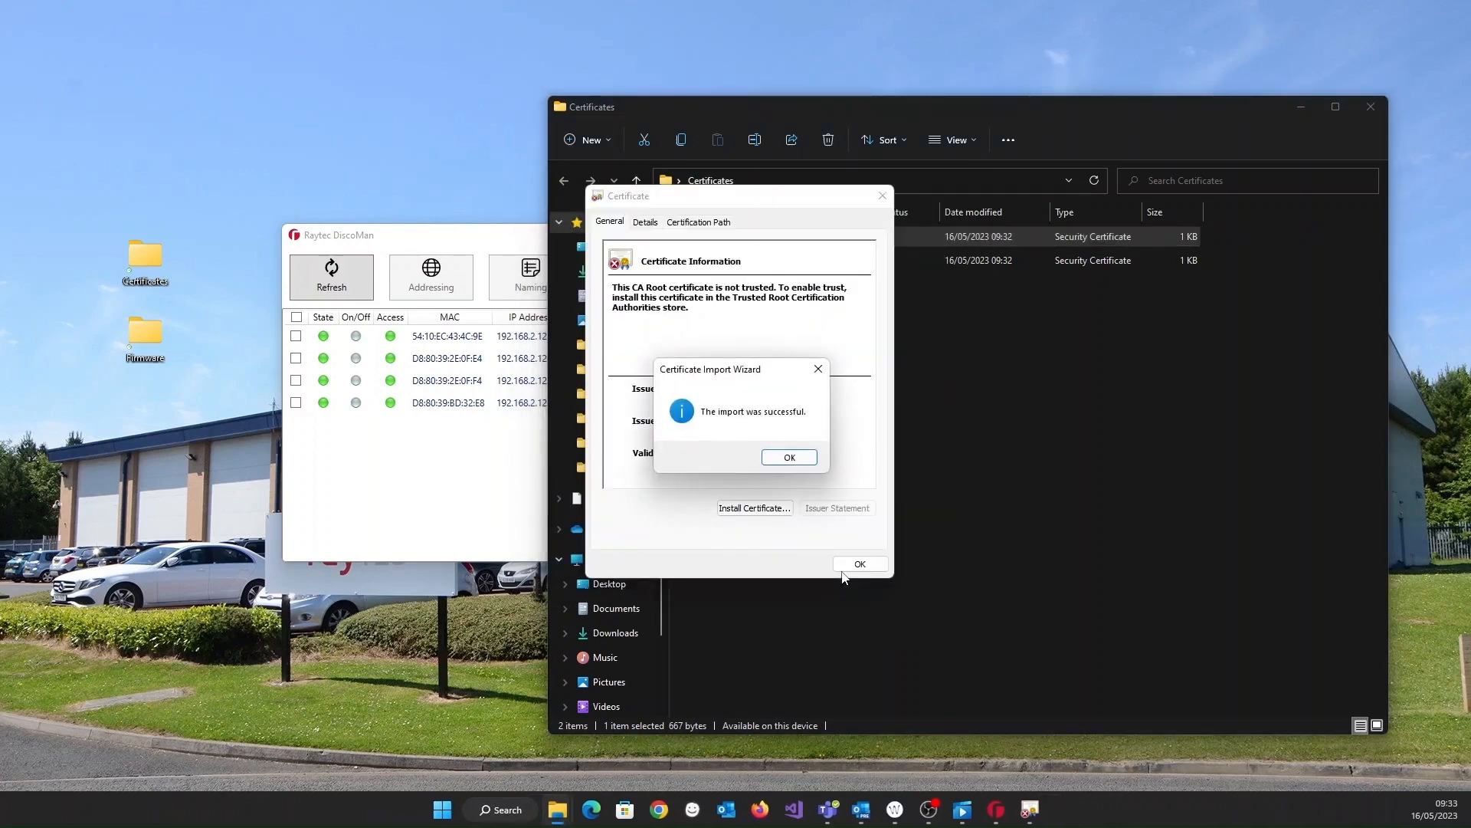
pyautogui.click(788, 458)
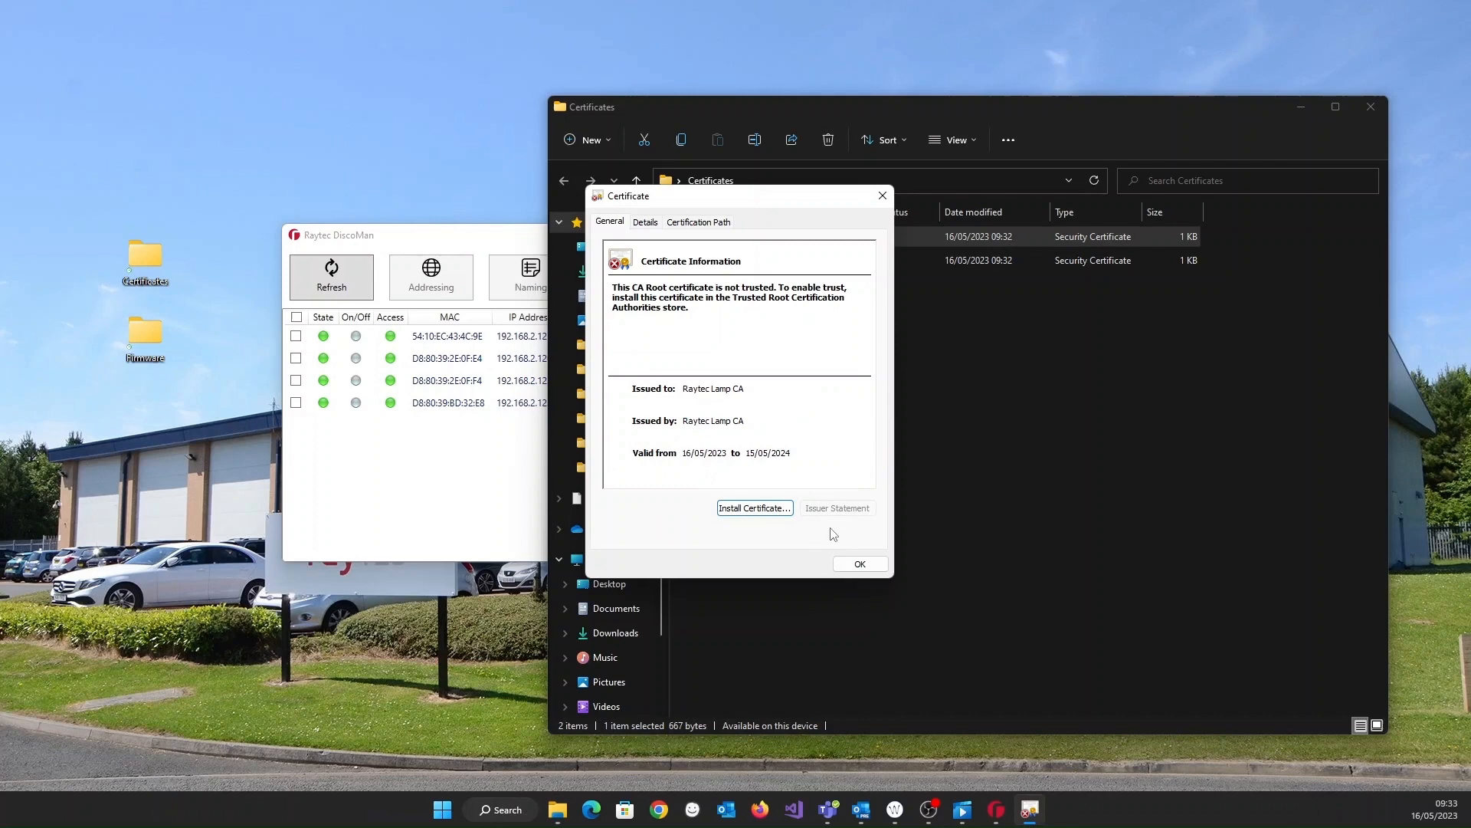
pyautogui.click(854, 565)
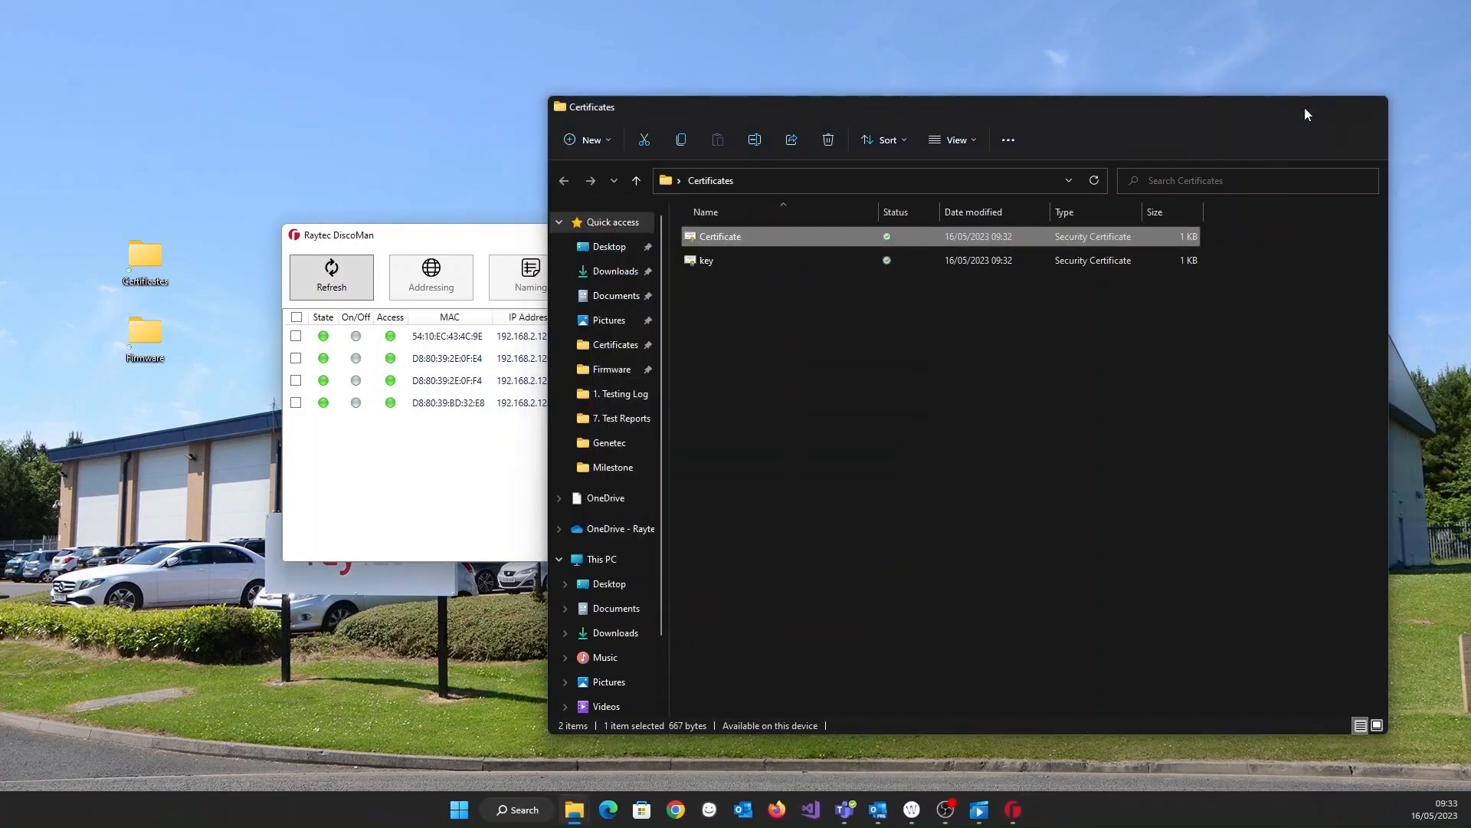
# - Minimize the Certificates folder window, refresh the lamp list in DiscoMan and select lamp HYB1
pyautogui.click(1301, 107)
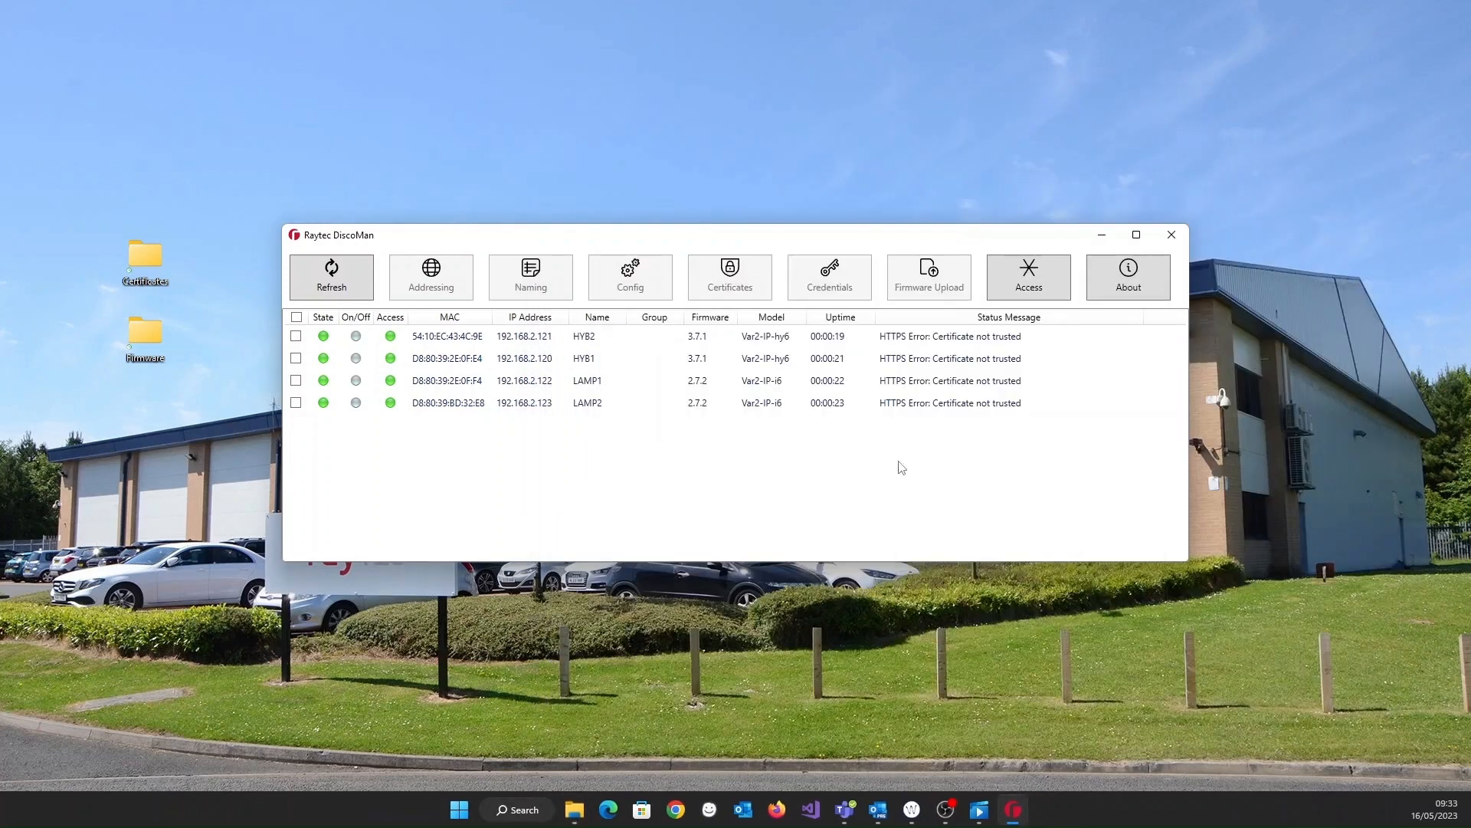
pyautogui.click(351, 276)
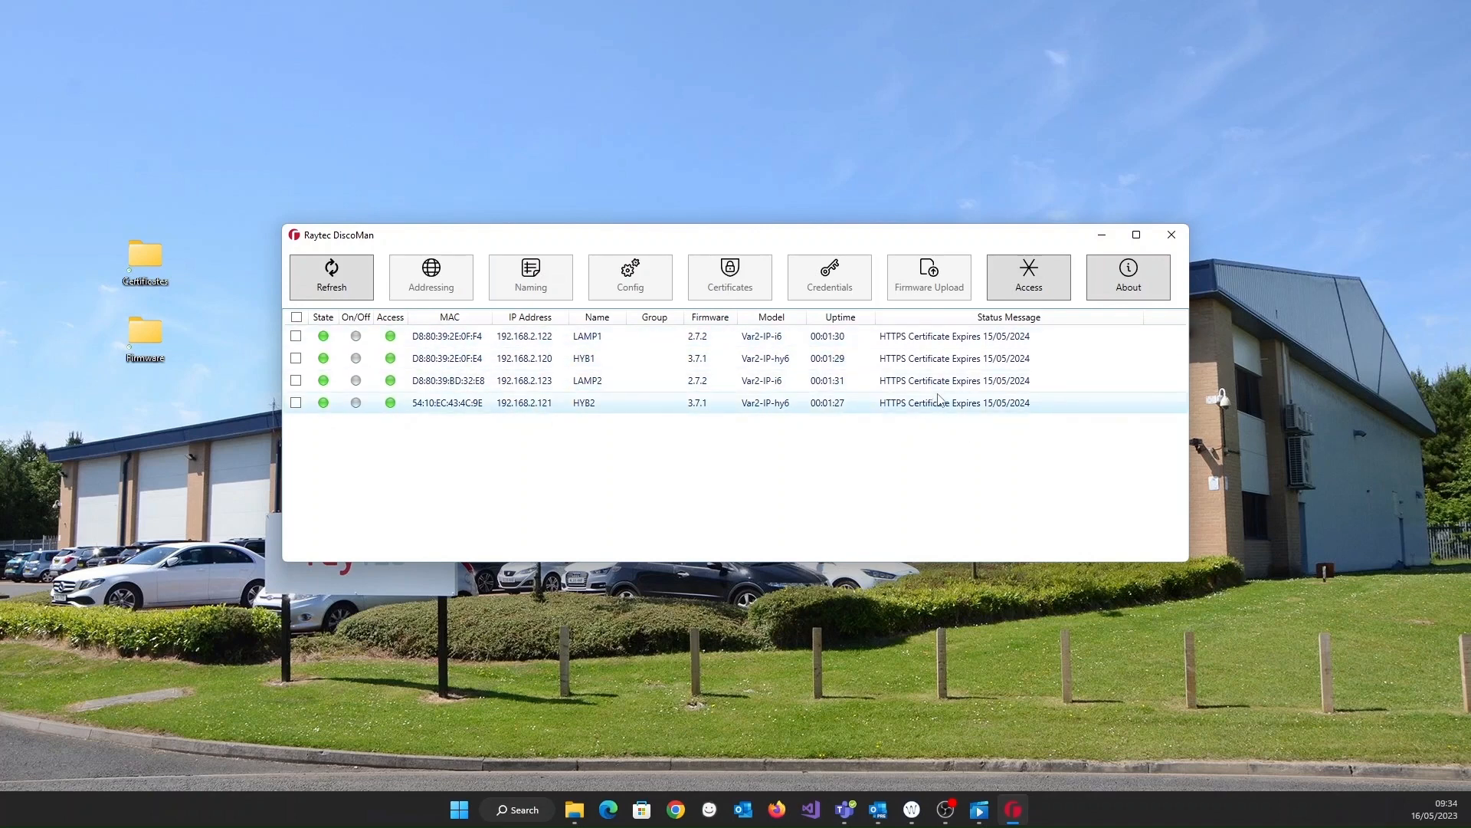
pyautogui.click(836, 368)
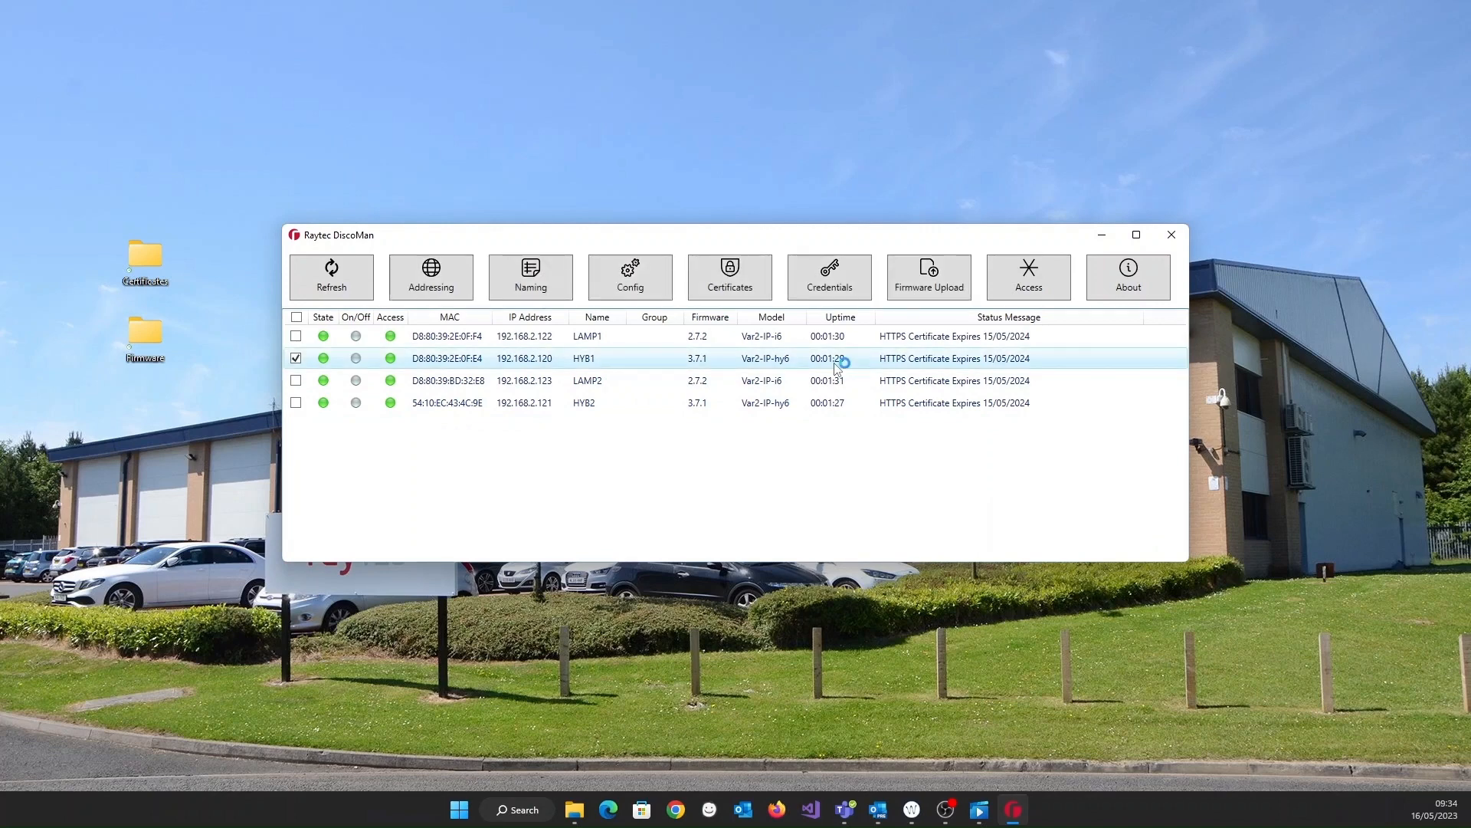